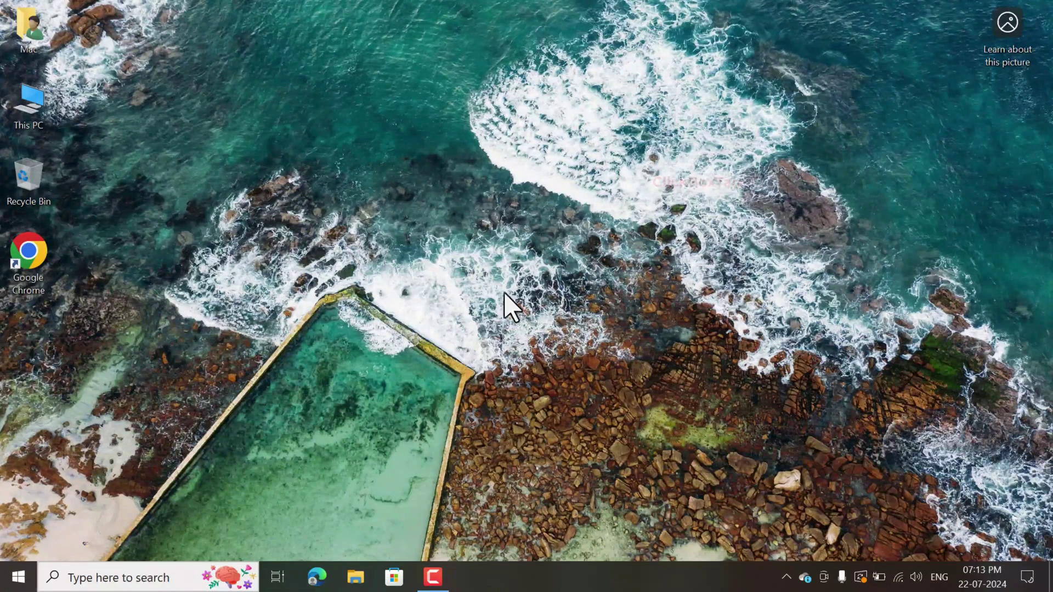
Launch Google Chrome from its desktop shortcut so the Google home page opens.
double_click(40, 256)
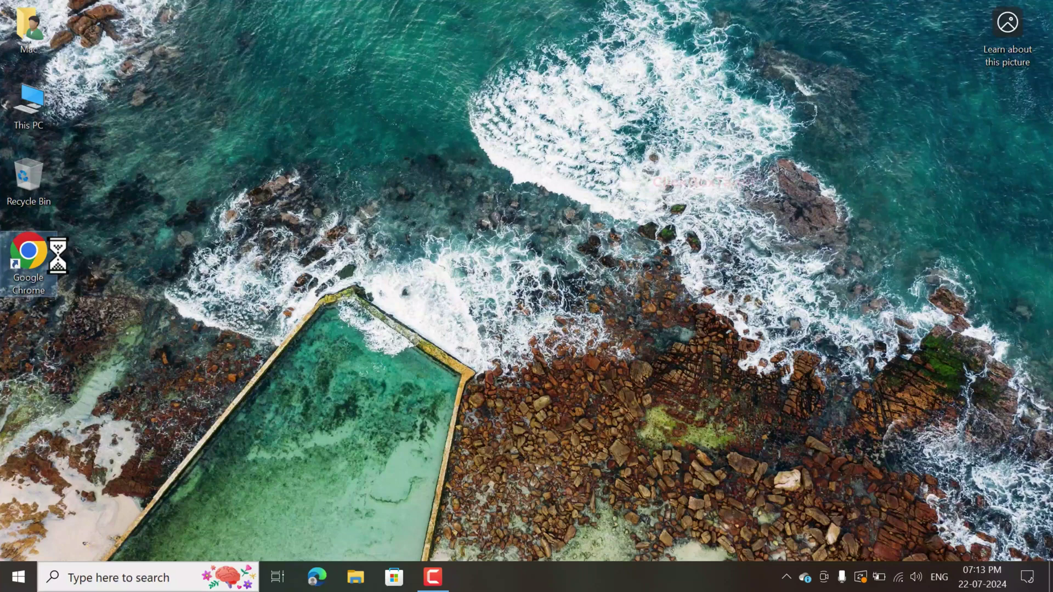
right_click(36, 247)
left_click(93, 206)
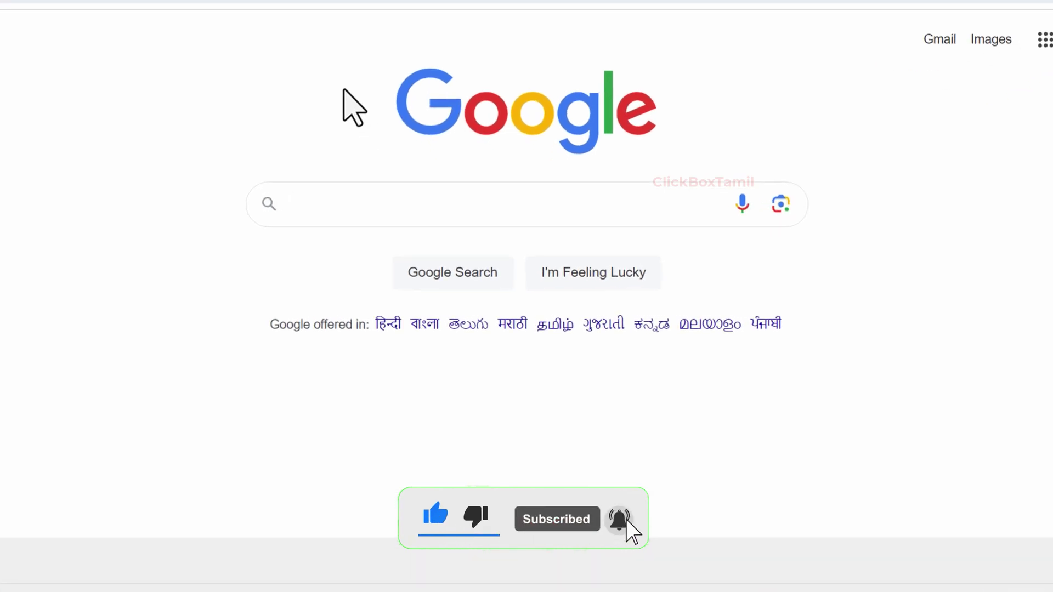
Search Google for 'adobe creative cloud download' and open the Adobe apps result in a new tab.
type("adobe ")
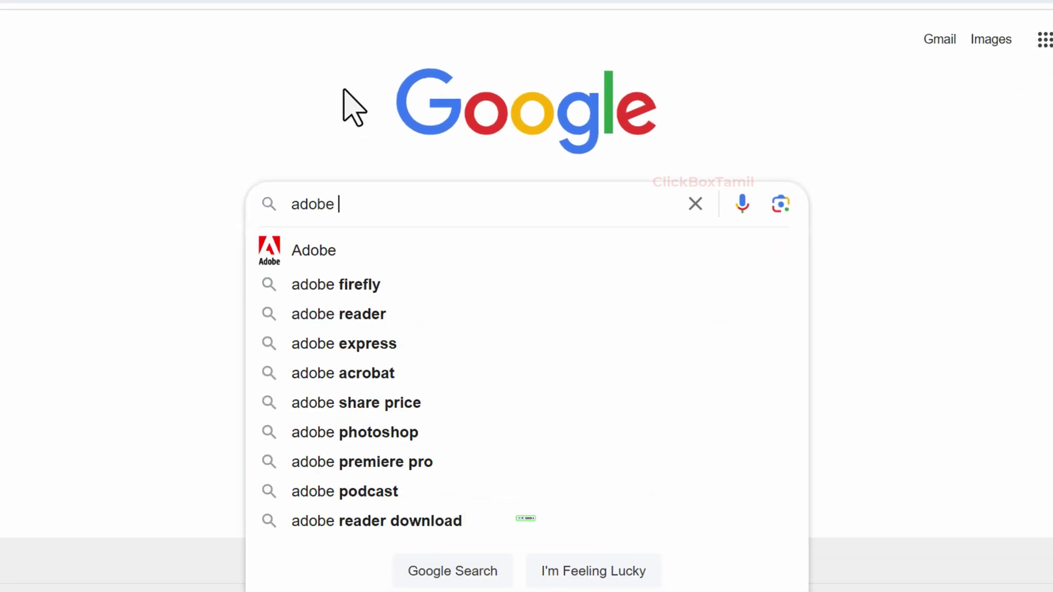
type("crea")
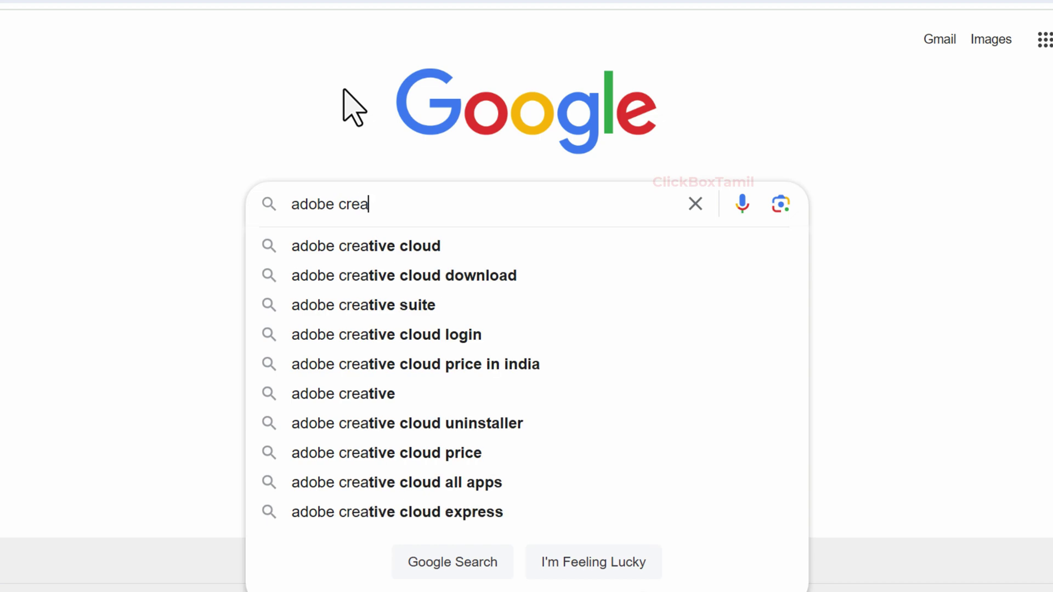
left_click(459, 276)
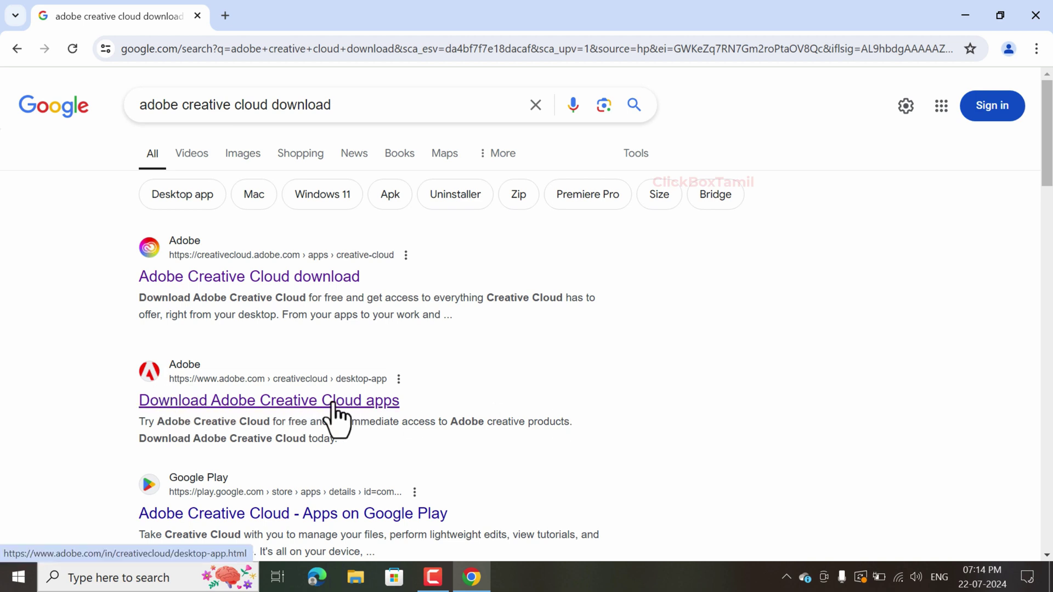
right_click(377, 403)
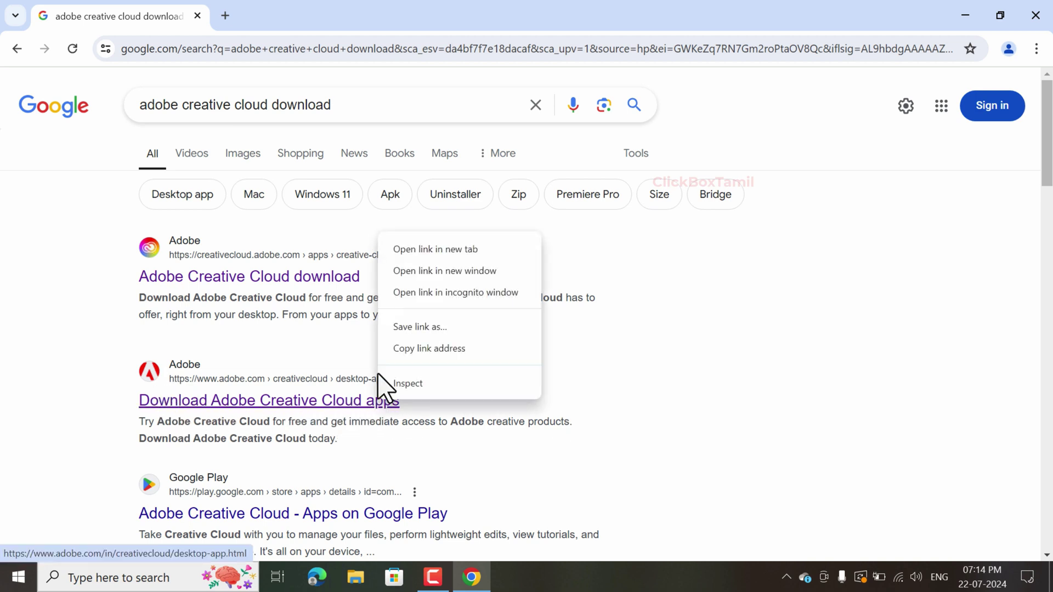
left_click(433, 250)
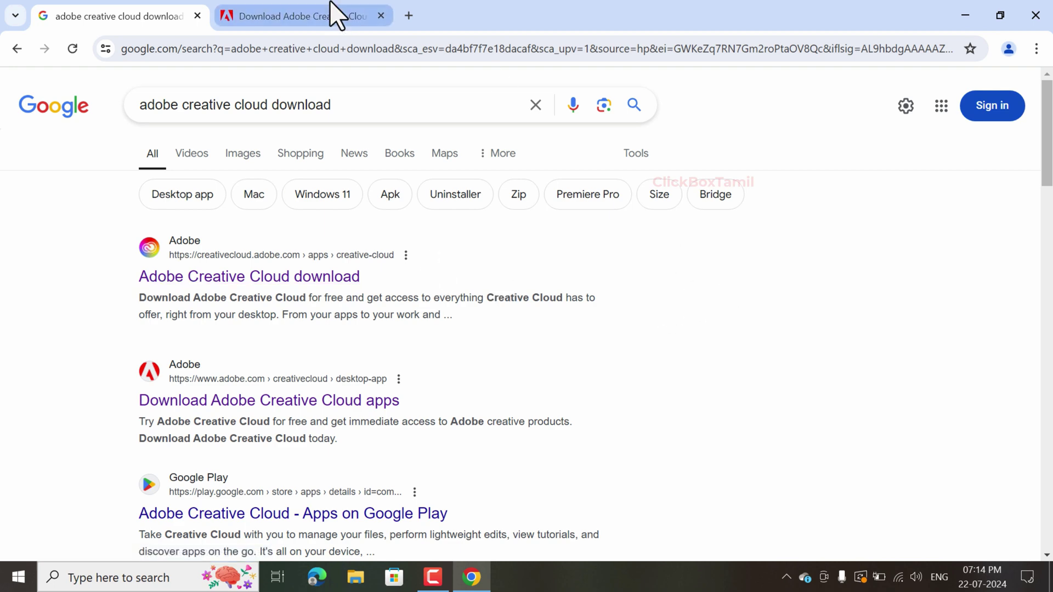
On the Adobe tab, go to Creative Cloud plans and pricing and browse the Individuals plans.
left_click(294, 17)
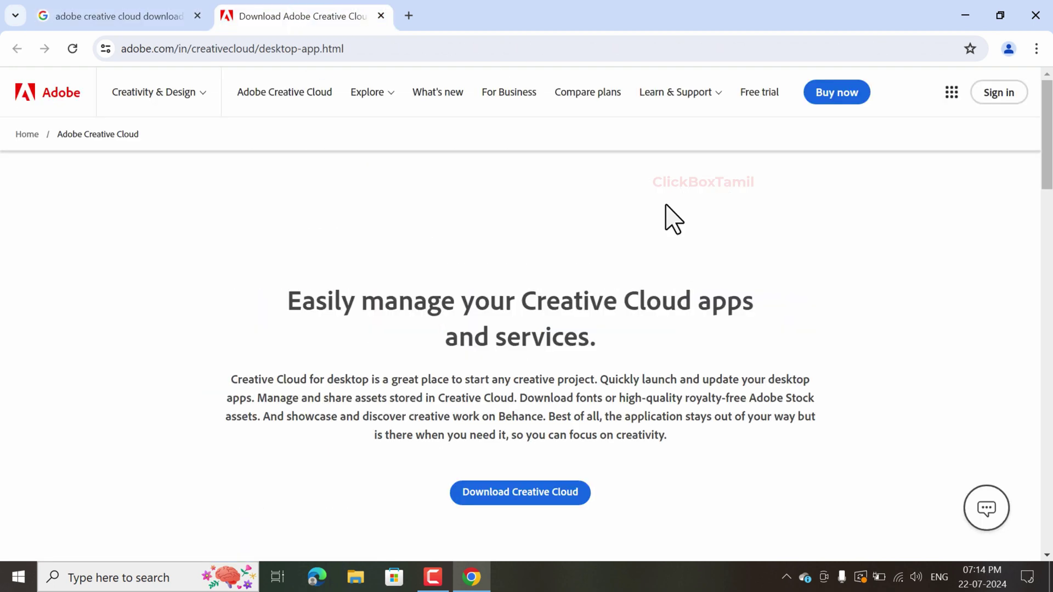
left_click(204, 94)
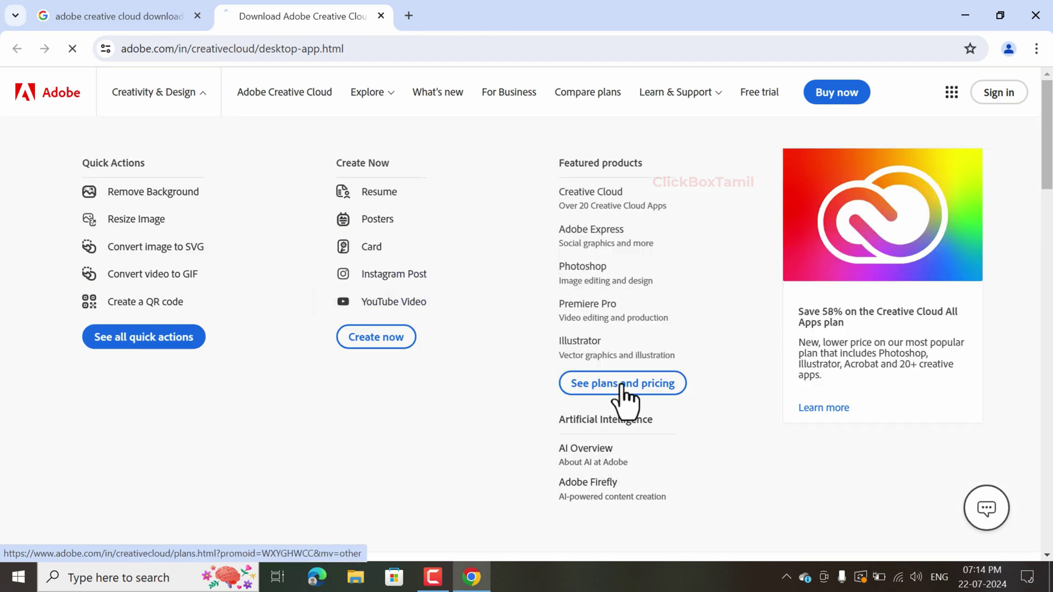
left_click(624, 384)
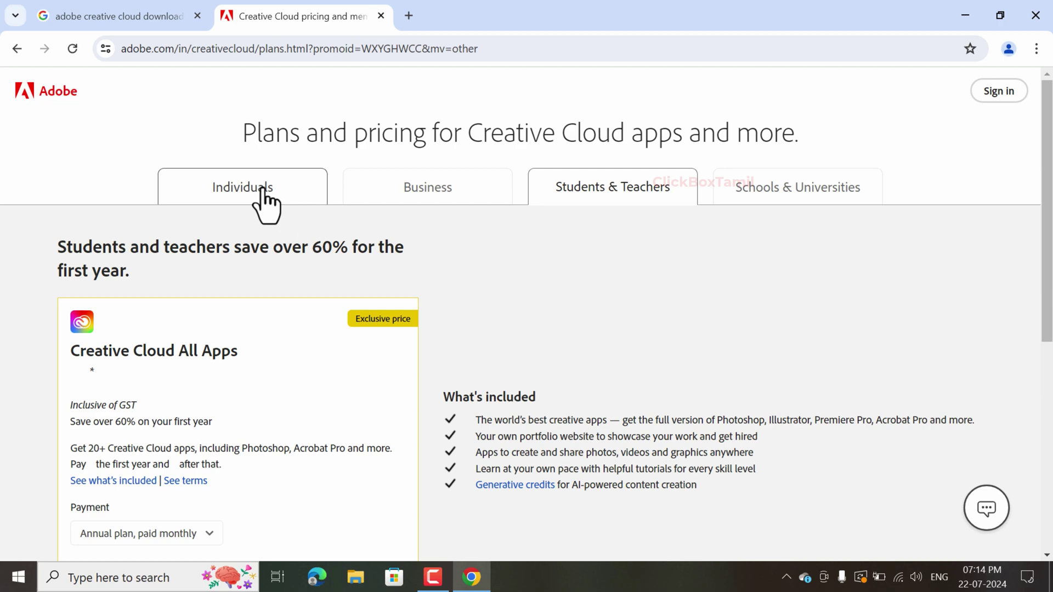
left_click(259, 192)
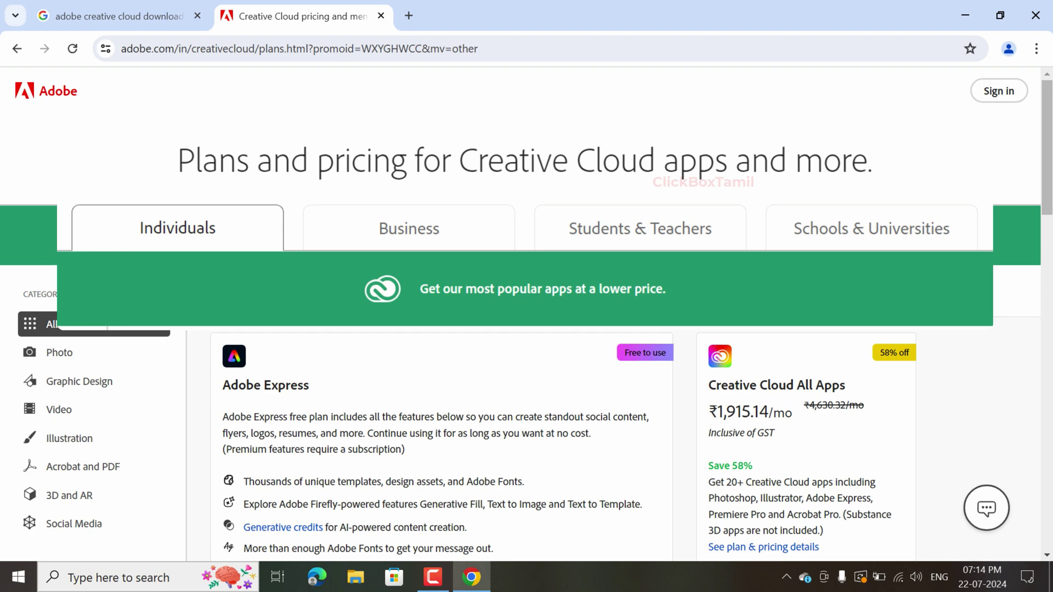
scroll(740, 282, "down", 2)
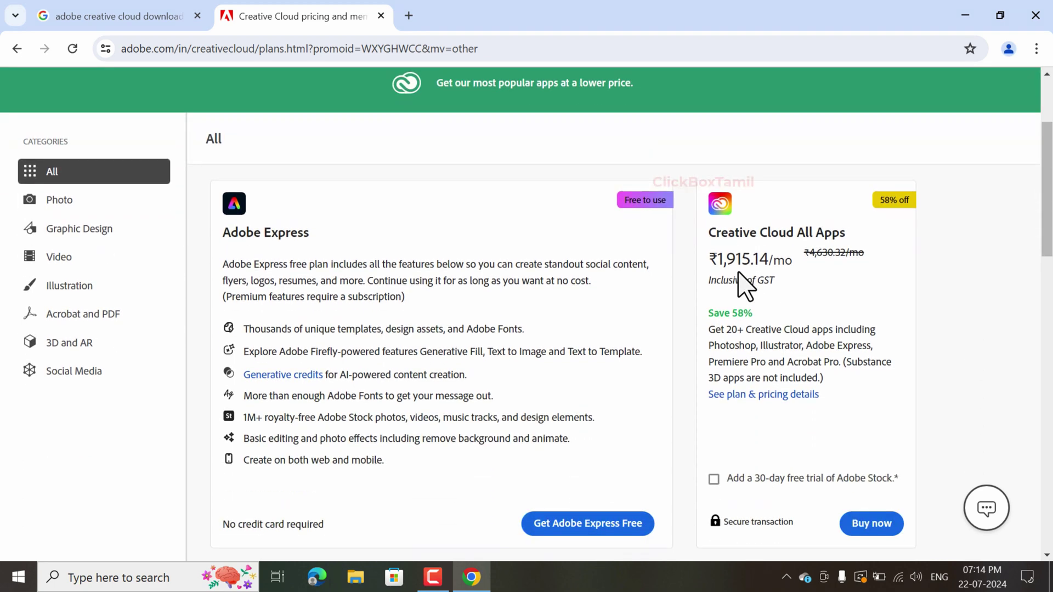
scroll(740, 280, "down", 1)
scroll(739, 273, "down", 3)
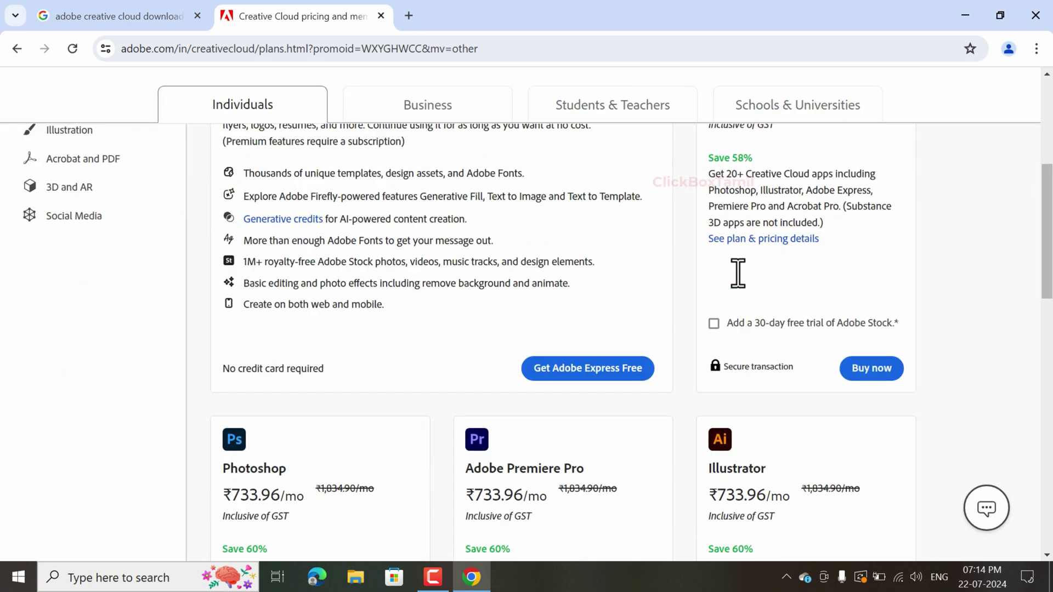
scroll(738, 273, "down", 3)
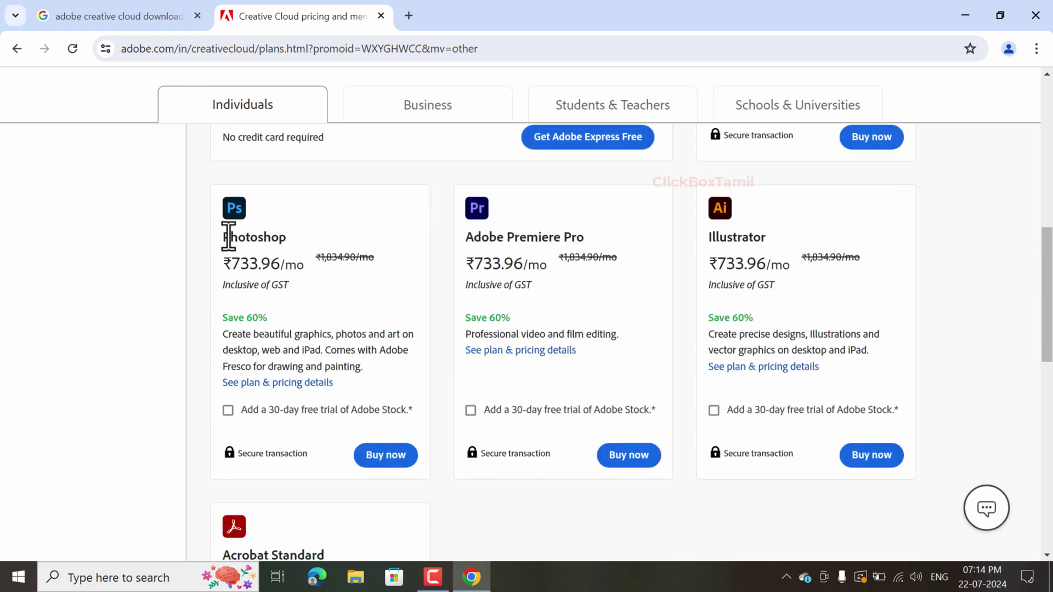
scroll(406, 208, "up", 10)
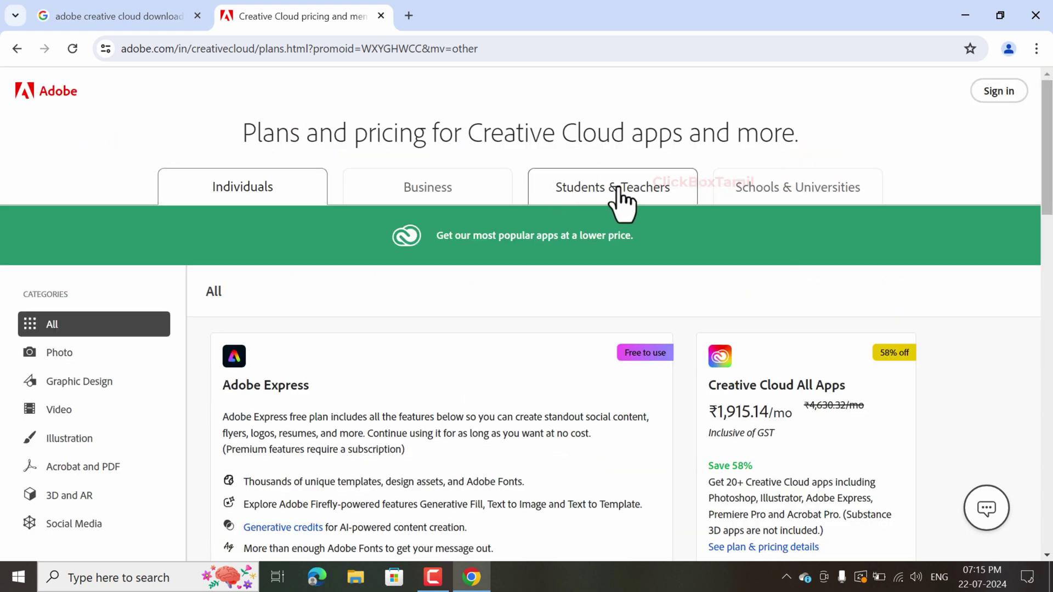
Buy the Students & Teachers All Apps plan (₹638.38/mo) with the 30-day Adobe Stock trial added.
left_click(572, 188)
scroll(459, 349, "down", 2)
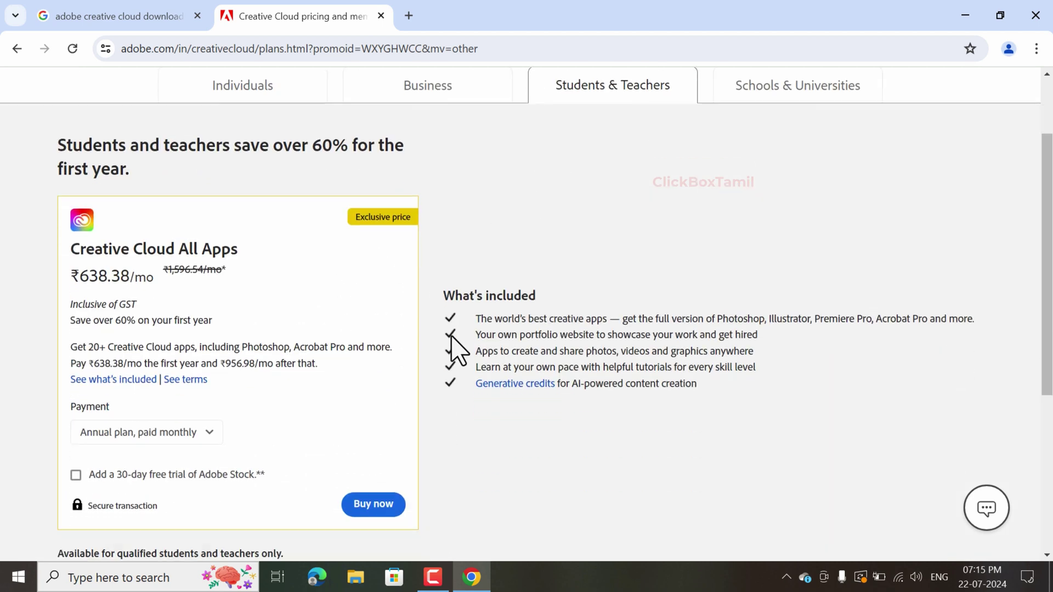
scroll(454, 348, "down", 1)
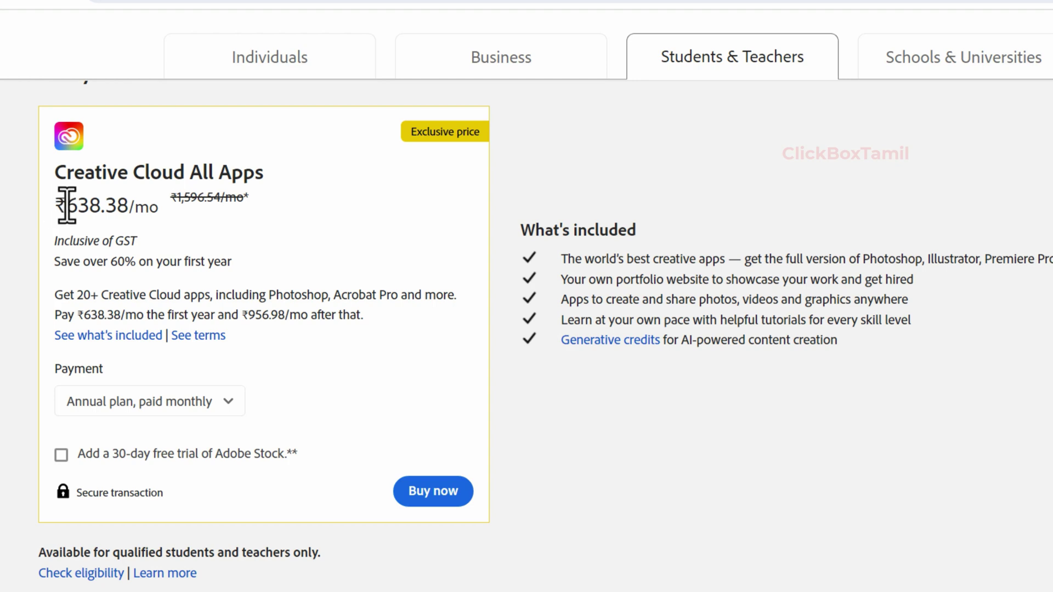
left_click_drag(67, 205, 156, 206)
left_click(137, 207)
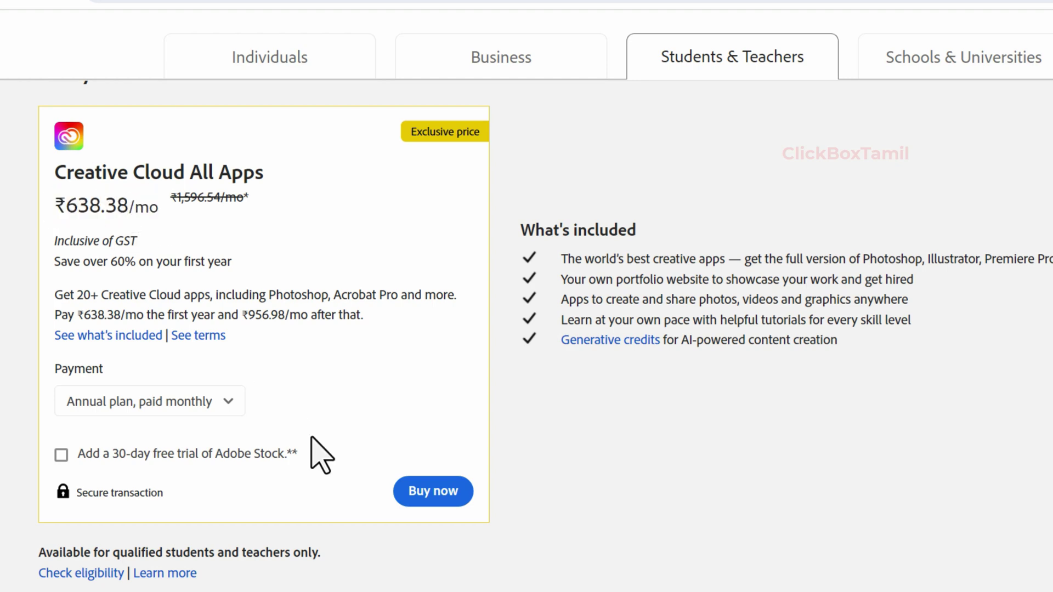
left_click(61, 456)
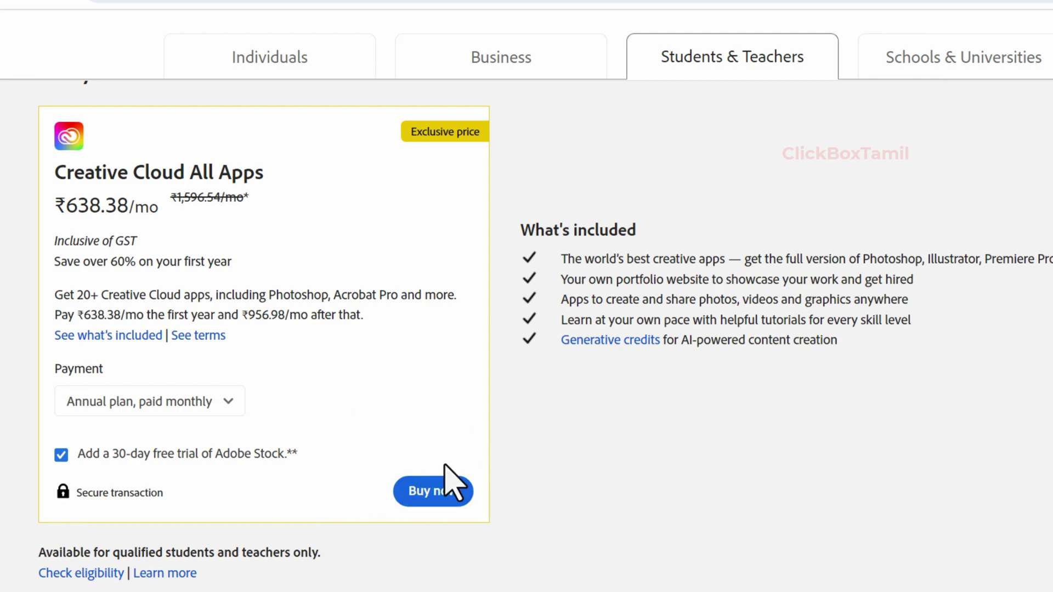
left_click(445, 482)
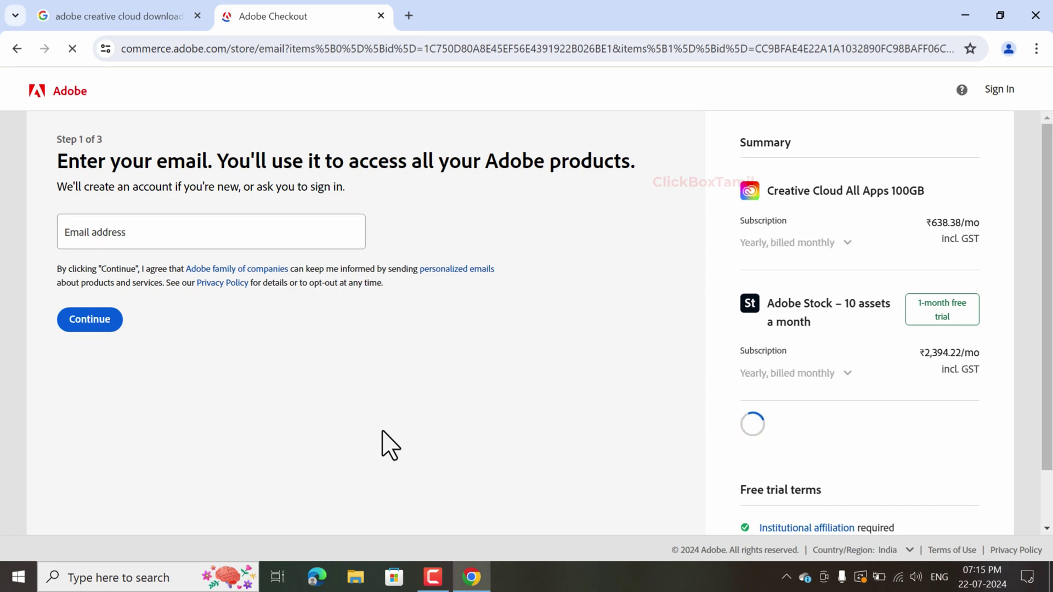
Sign in to Adobe Checkout with the account's autofilled email and its password.
left_click(143, 239)
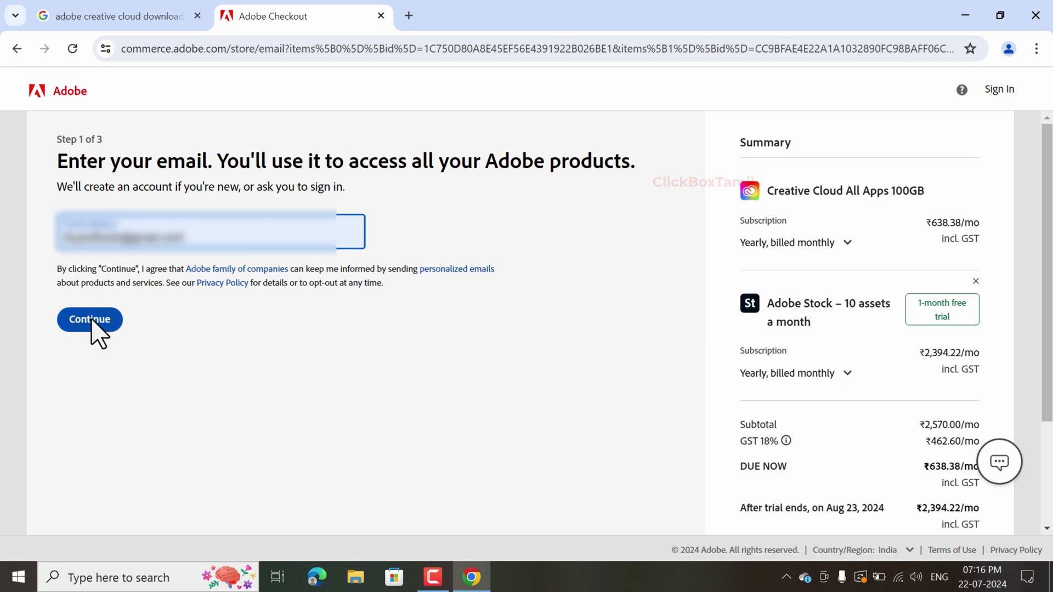
left_click(91, 322)
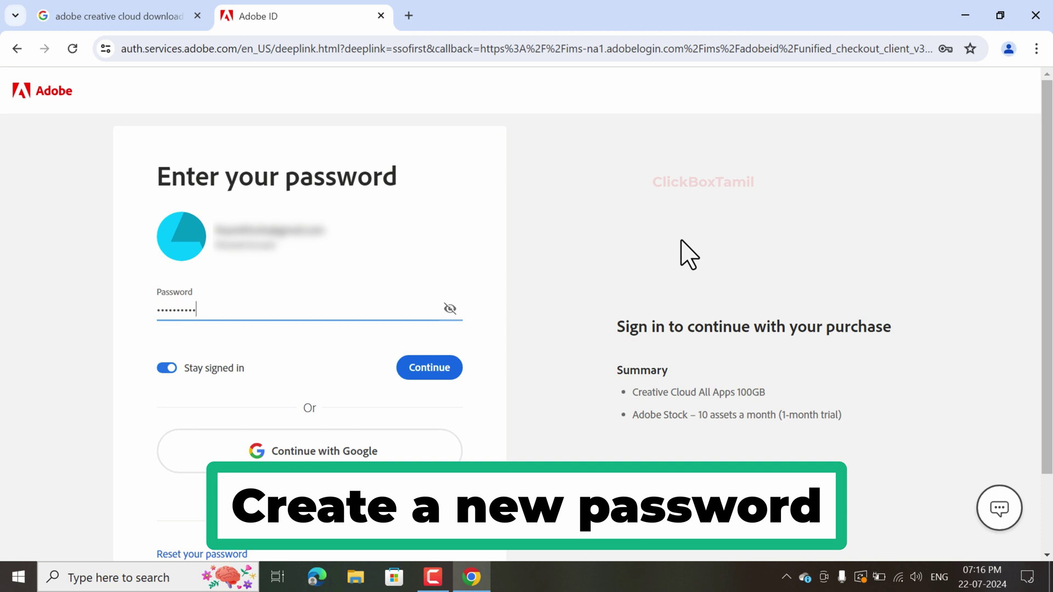
key("Return")
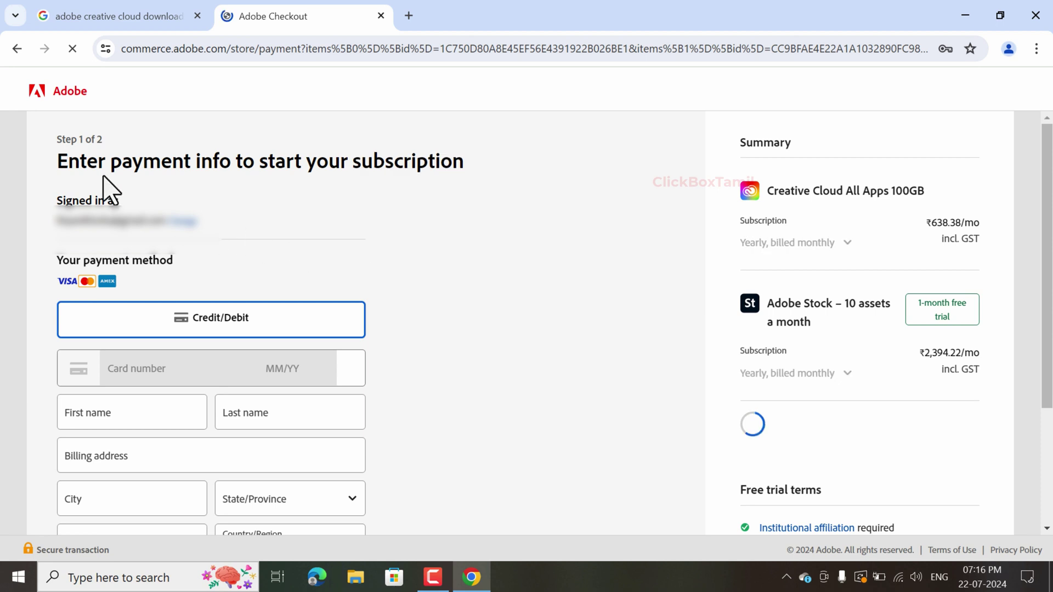
Enter the payment card number and move on to the card expiry field.
triple_click(289, 165)
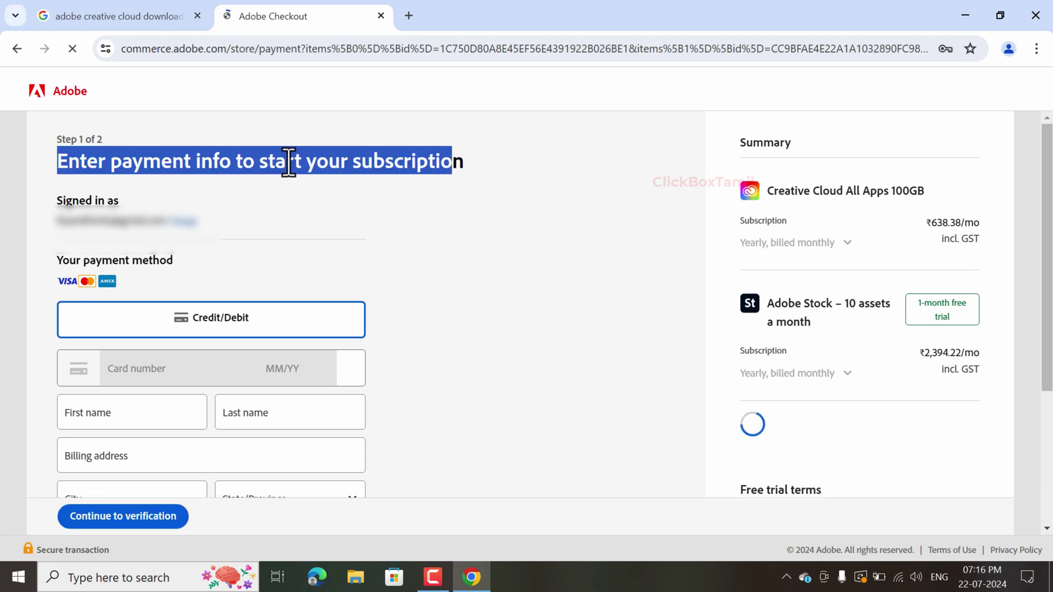
left_click(290, 165)
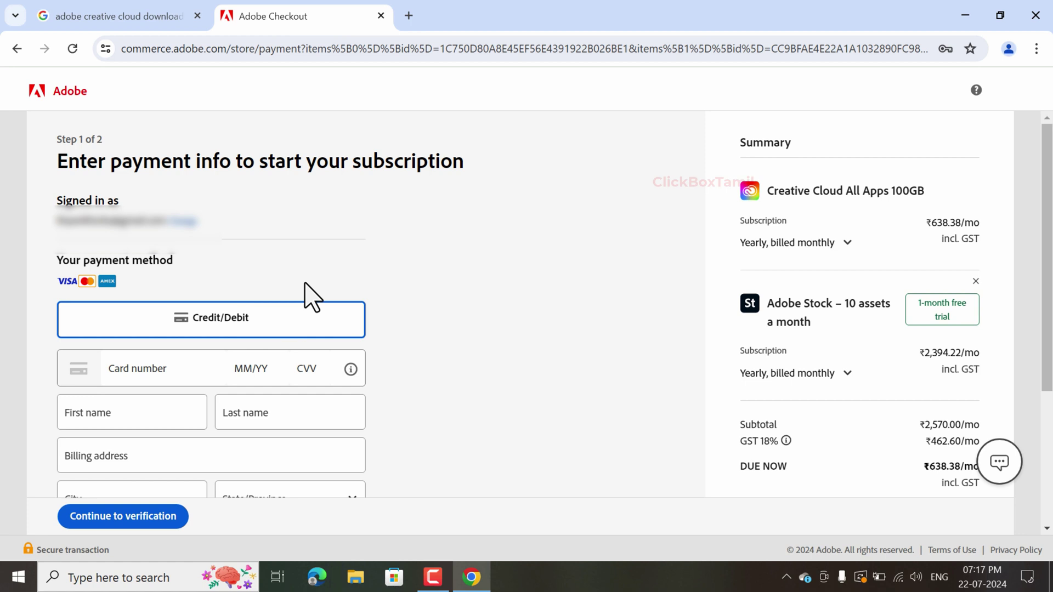
left_click(155, 374)
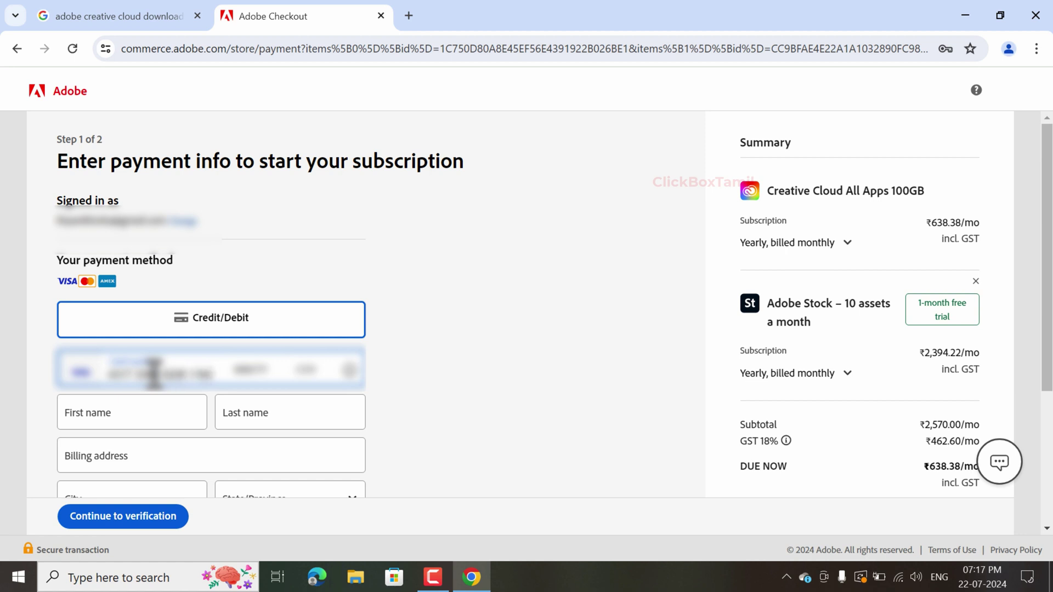
key("Tab")
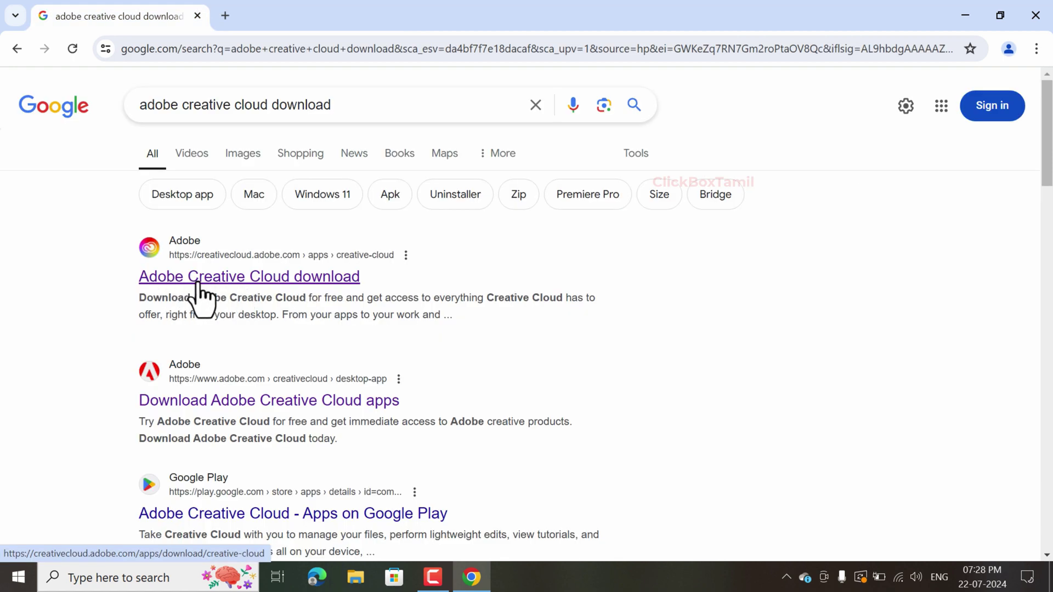
Open the Creative Cloud download page in a new tab, run Creative_Cloud_Set-Up.exe, and minimise Chrome.
right_click(347, 277)
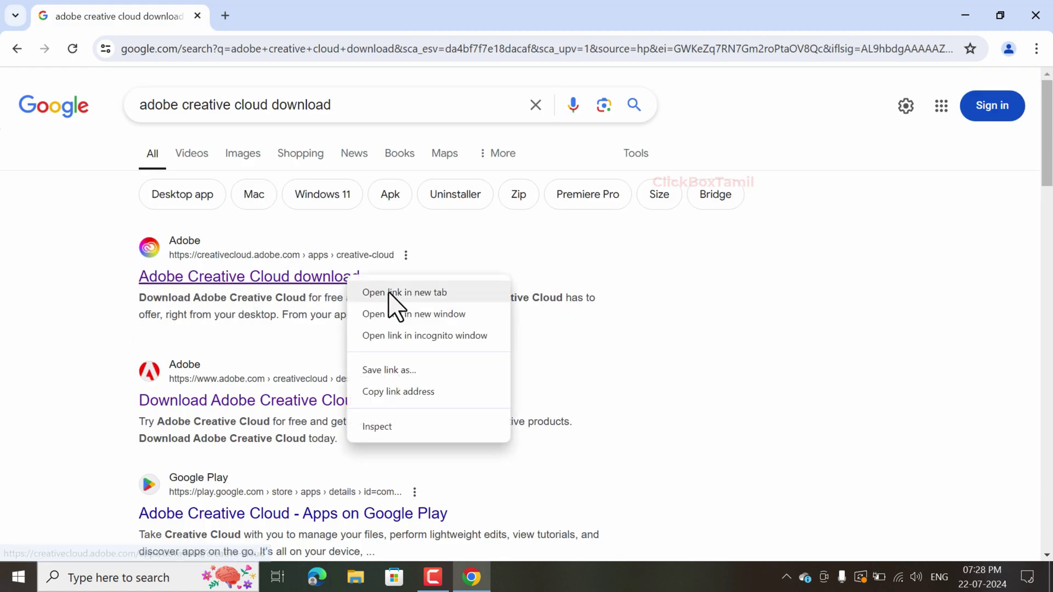
left_click(388, 295)
left_click(294, 11)
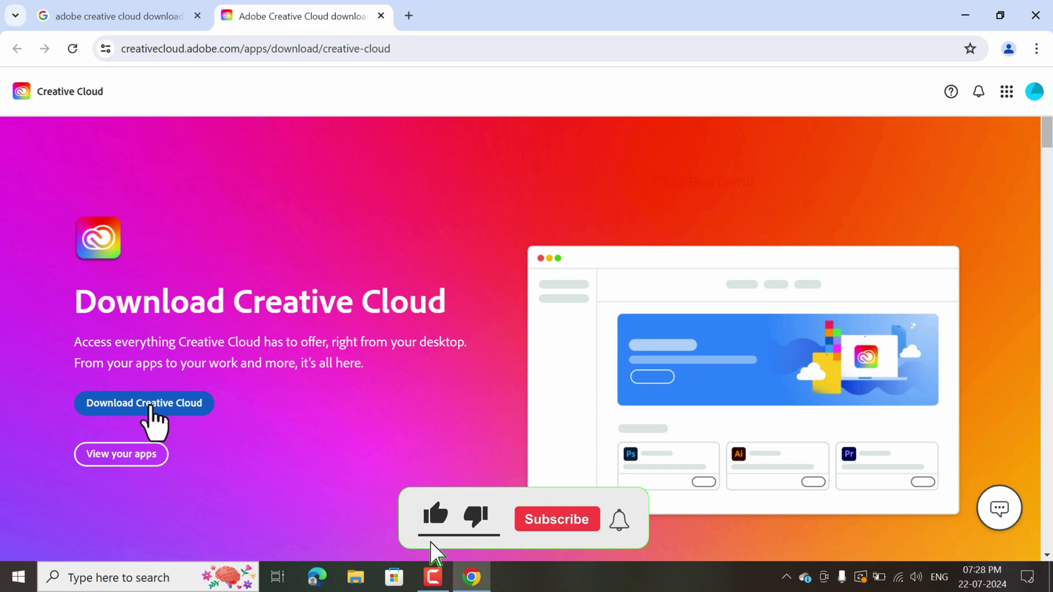
scroll(149, 419, "down", 10)
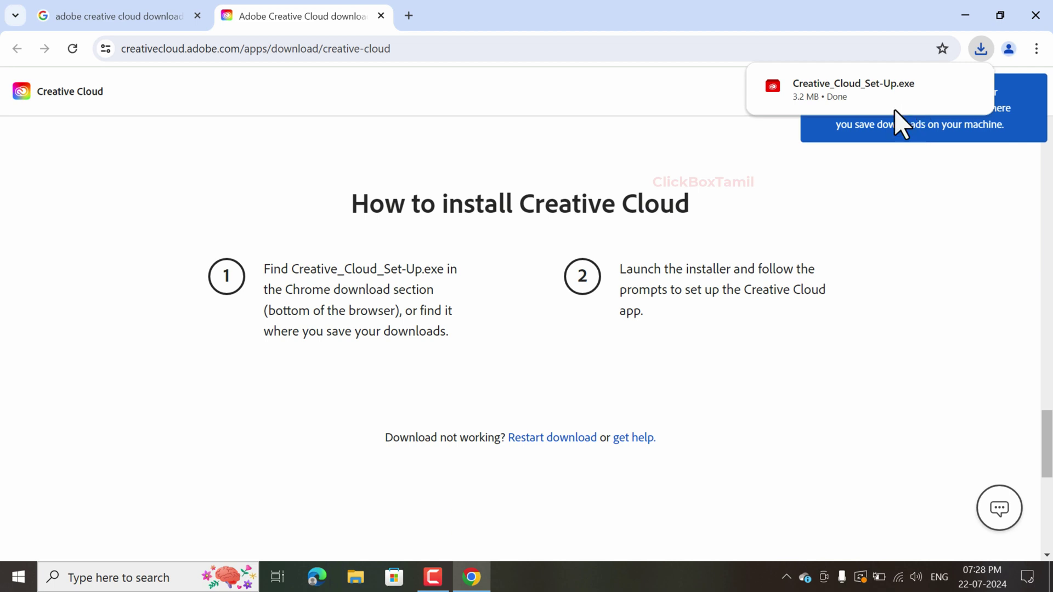
left_click(824, 83)
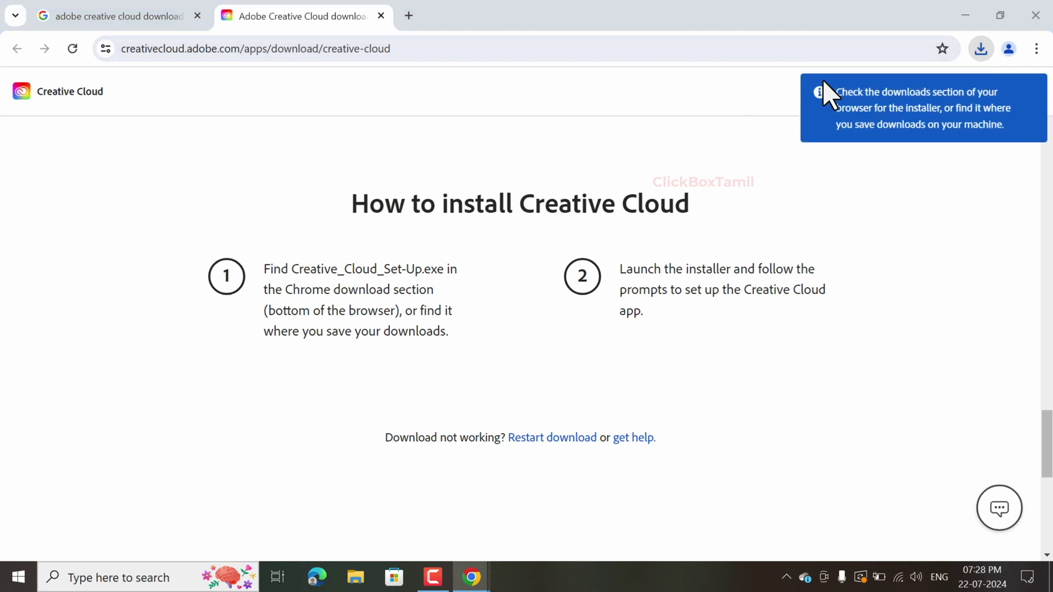
left_click(966, 13)
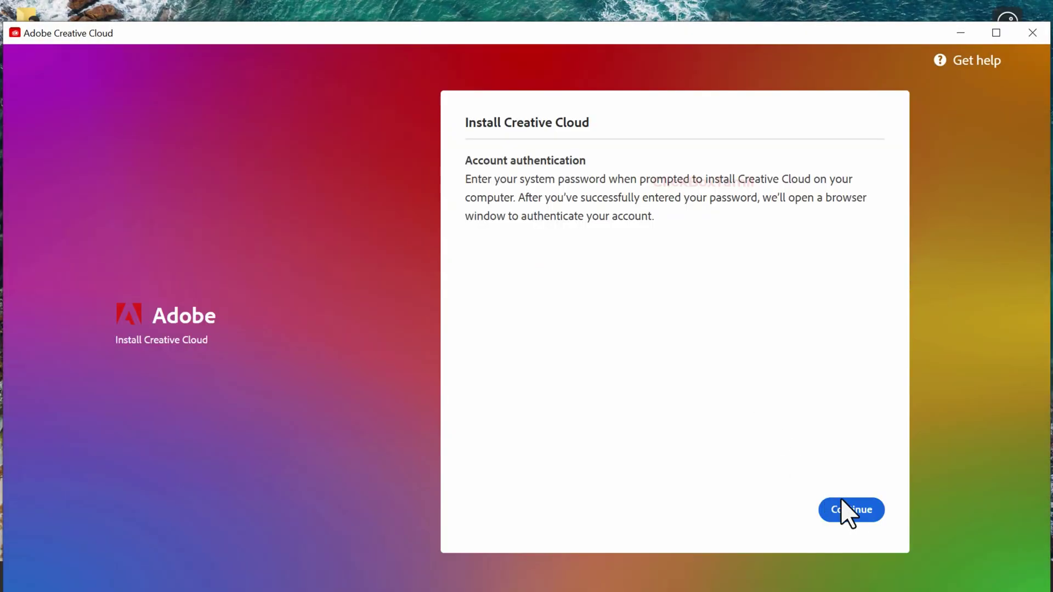
Continue past account authentication in the maximised installer and complete the Adobe sign-in.
left_click(864, 502)
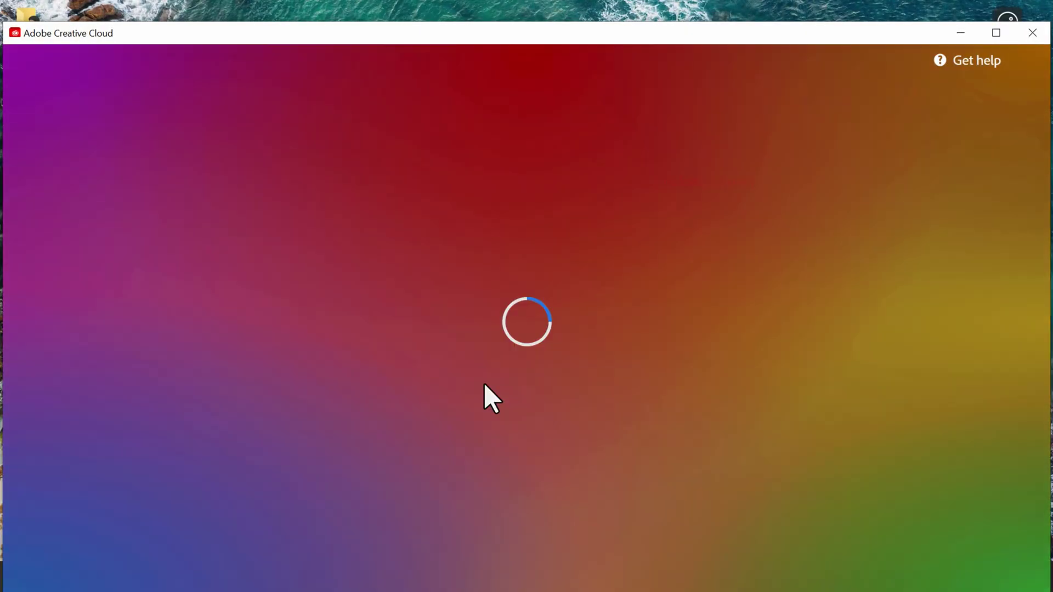
left_click(999, 31)
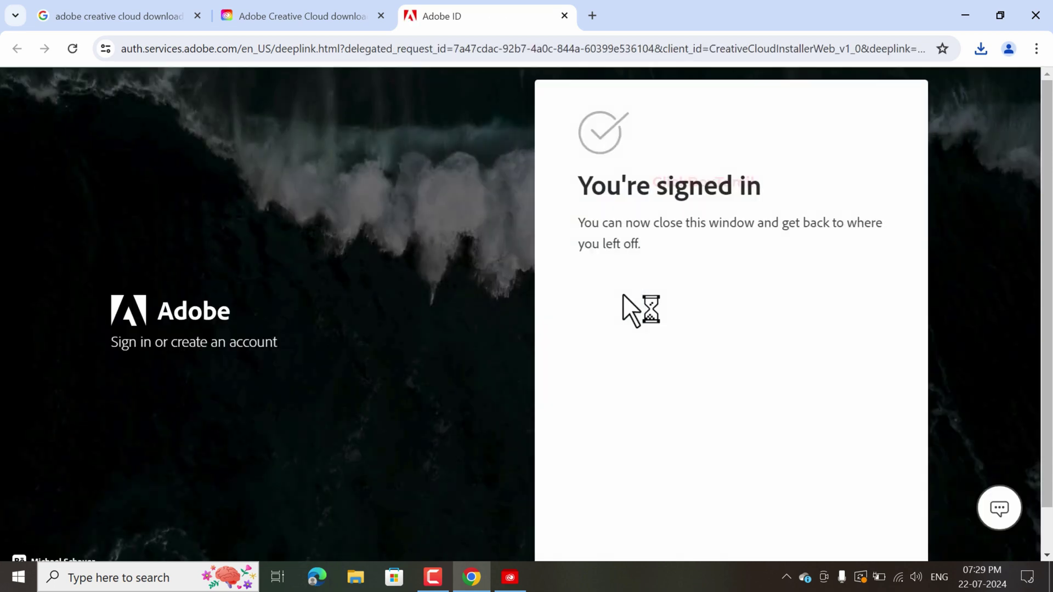
scroll(702, 346, "down", 1)
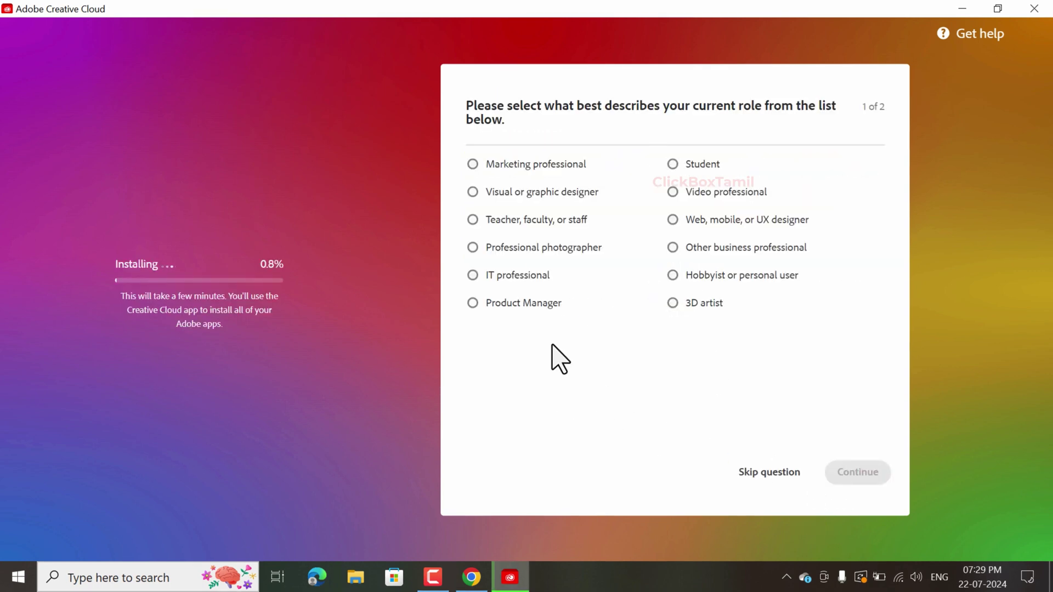
Skip both role survey questions and let Creative Cloud finish installing.
left_click(751, 475)
left_click(779, 476)
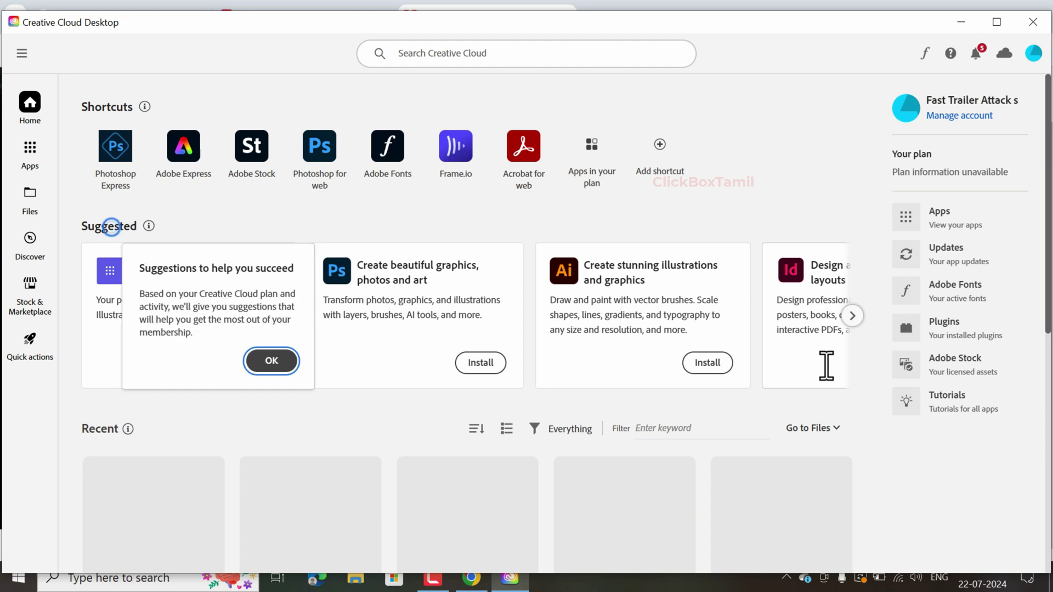
Dismiss the Suggestions tip and Welcome dialog, maximise Creative Cloud, and show the Apps list.
left_click(271, 361)
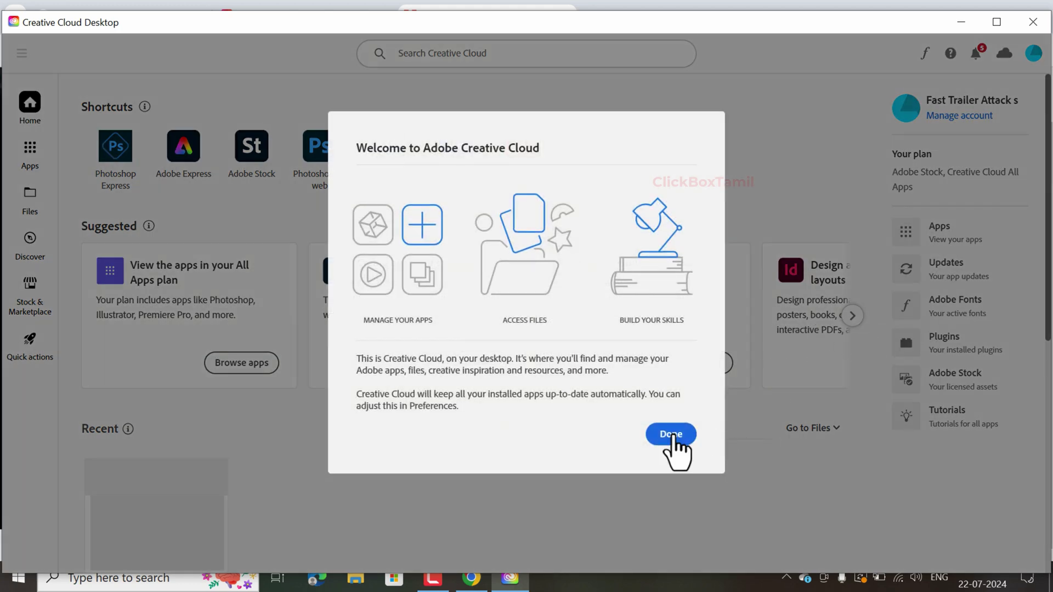
left_click(670, 434)
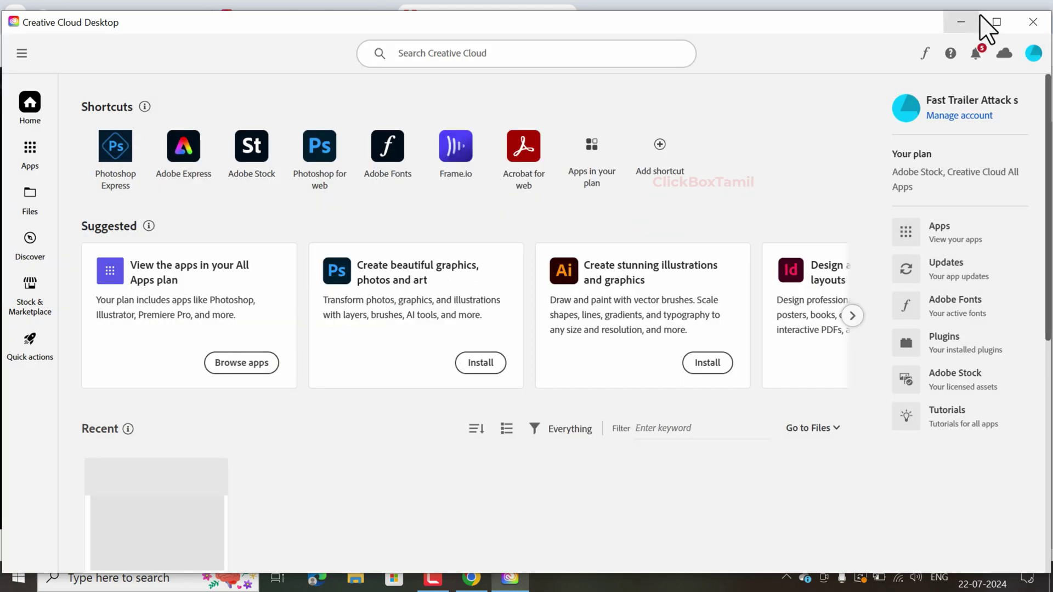
left_click(996, 21)
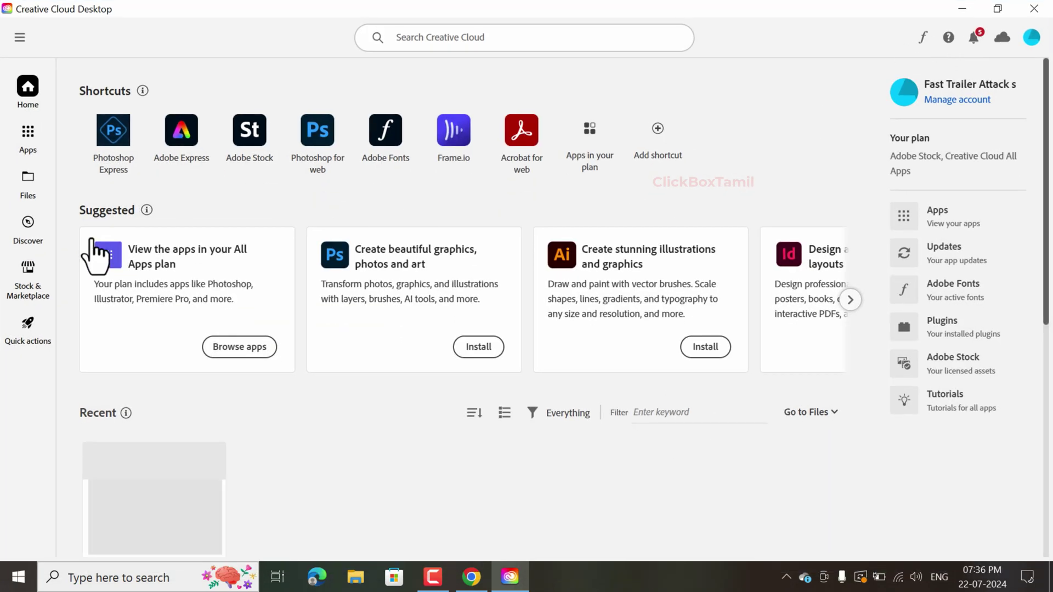
left_click(28, 136)
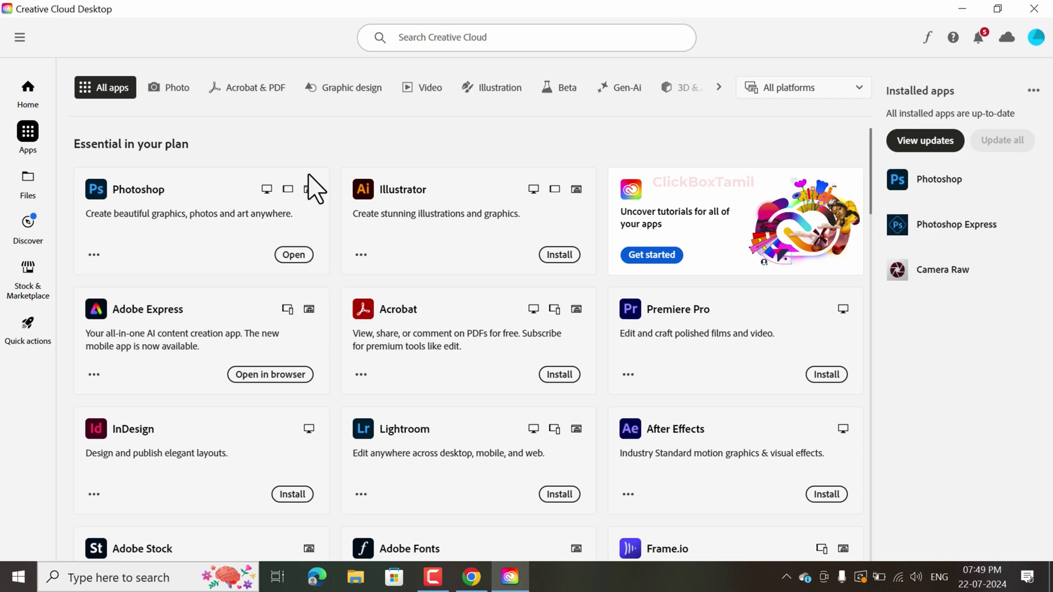
Minimize Creative Cloud and Chrome, then launch Adobe Photoshop 2024 from the Start menu's Recently added list.
left_click(963, 9)
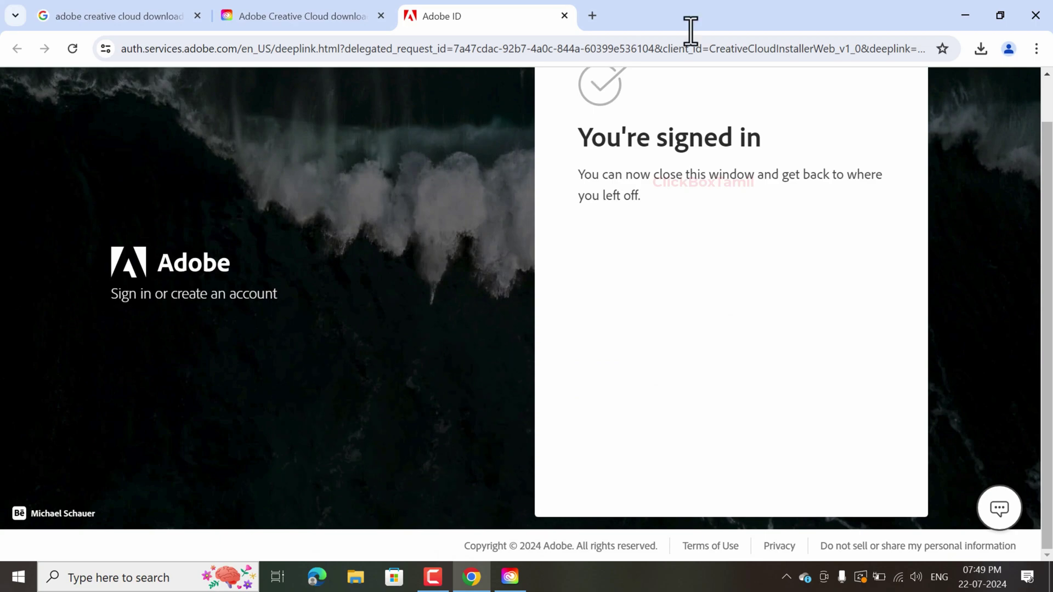
left_click(965, 16)
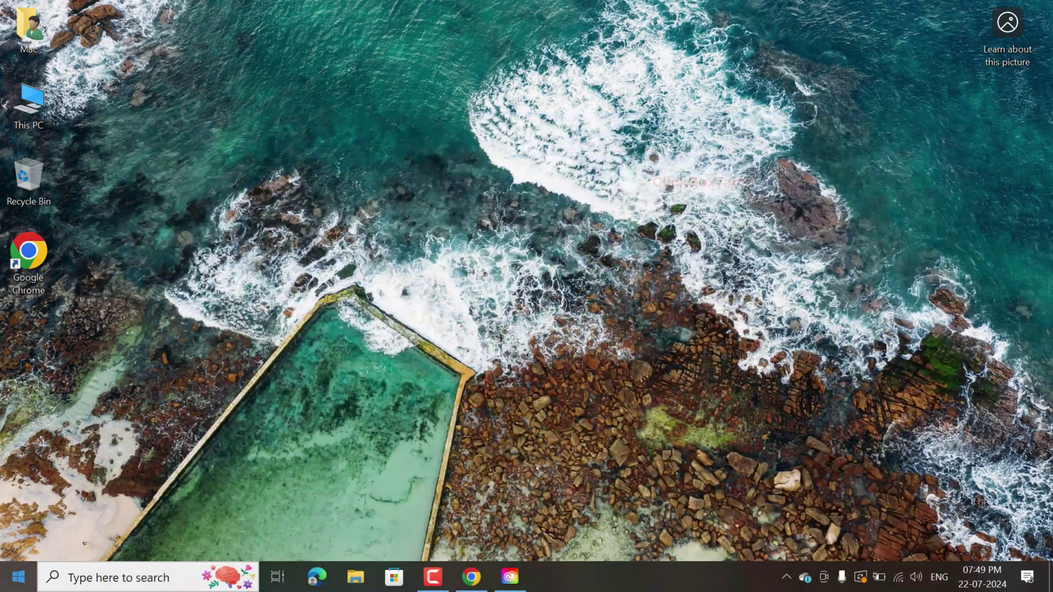
left_click(3, 583)
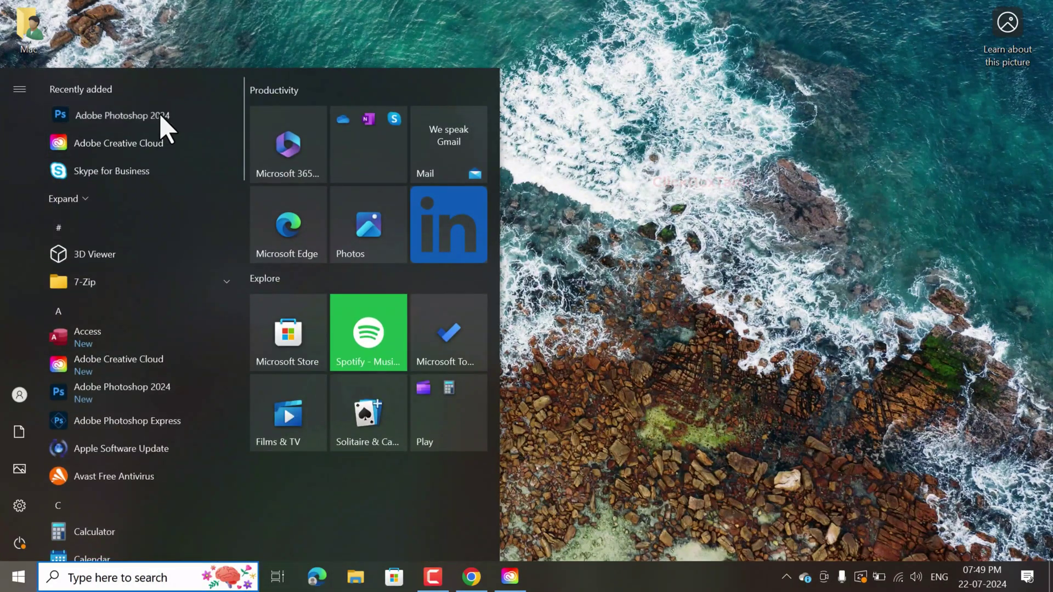
left_click(611, 222)
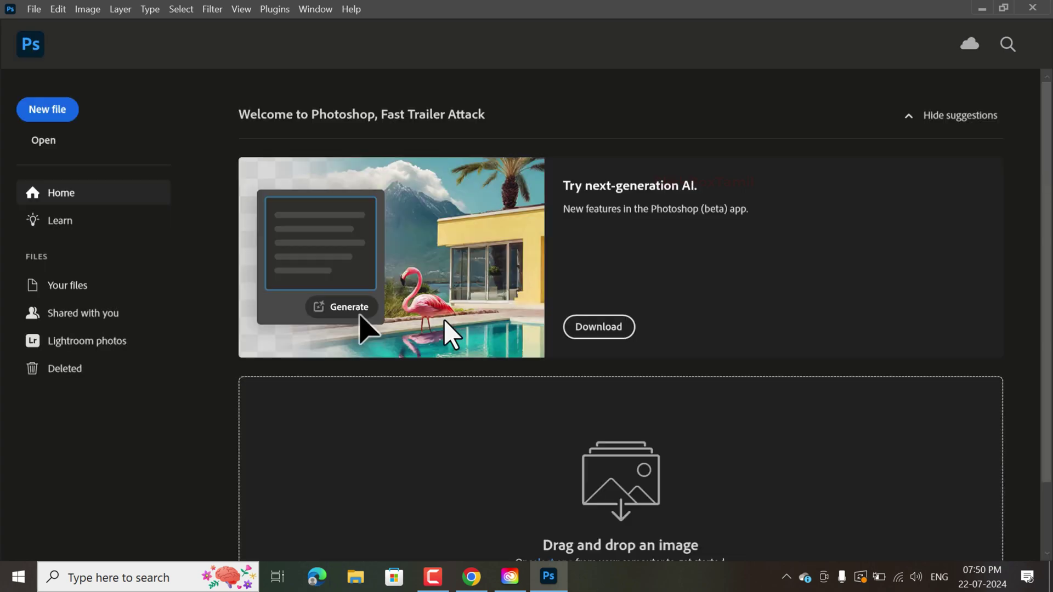
Create a blank Untitled-1 document from the Default Photoshop Size preset (16 x 12 cm).
scroll(443, 320, "down", 2)
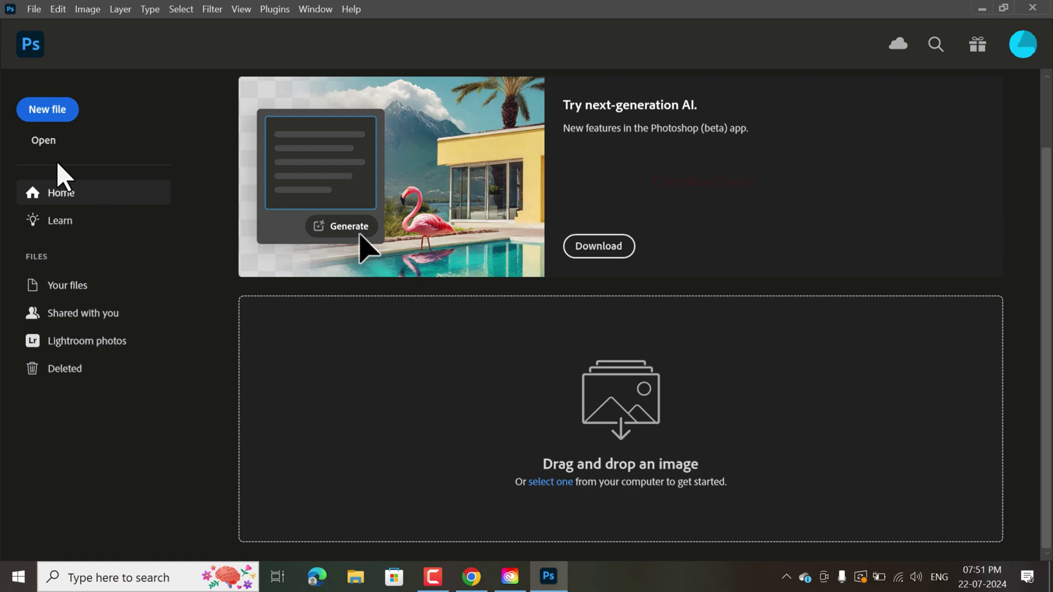
left_click(50, 109)
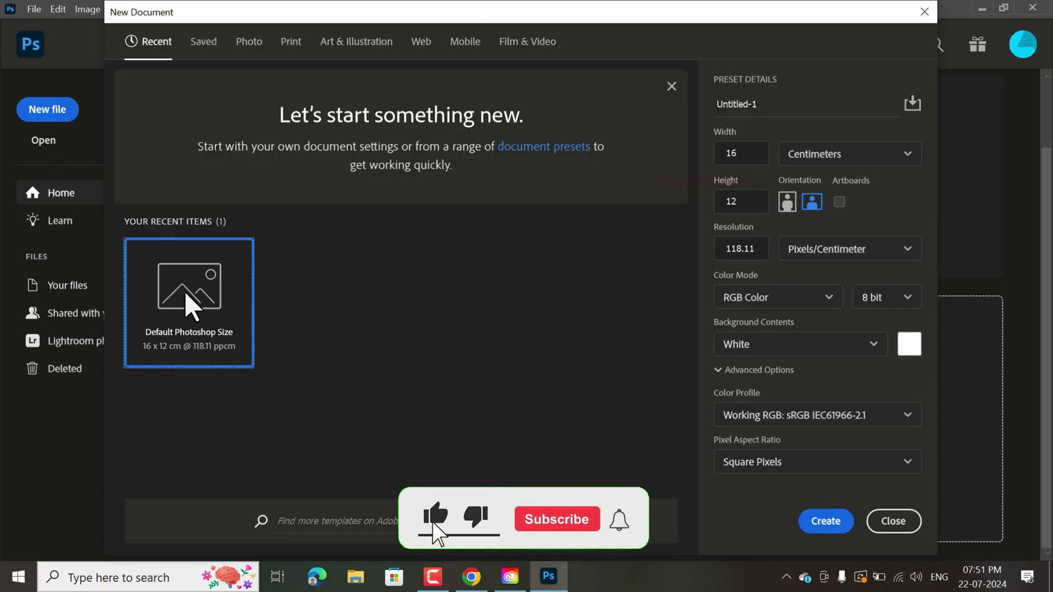
left_click(208, 318)
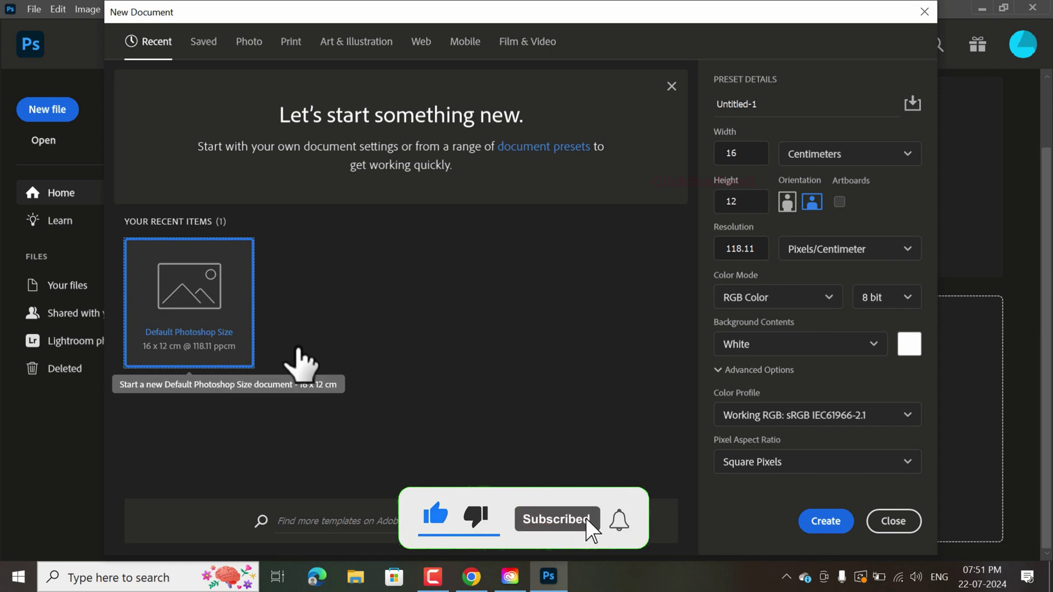
key("Return")
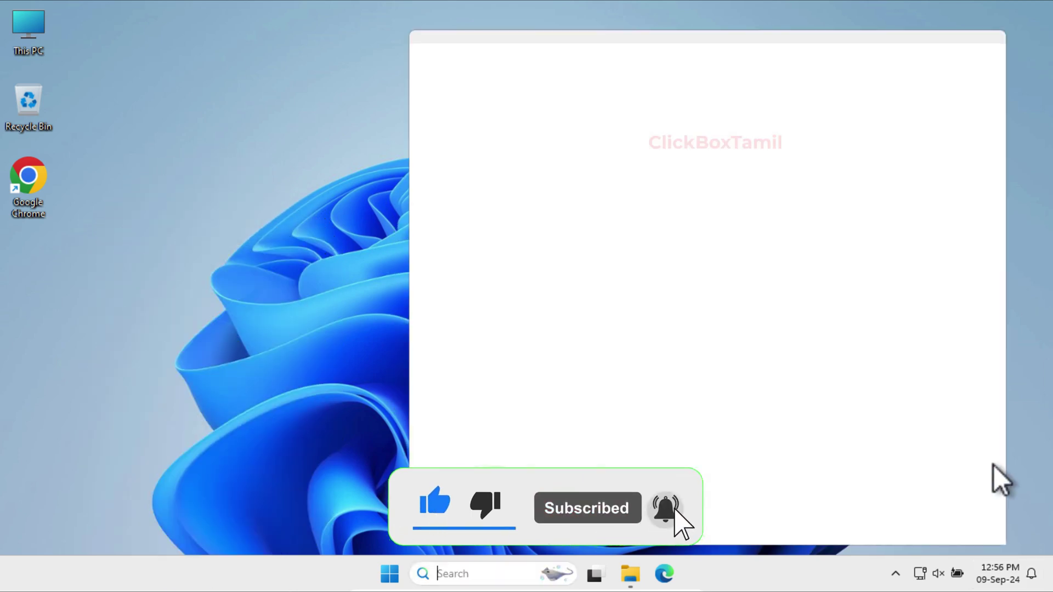
Open Microsoft Store from Windows search and search the Store for photoshop.
type("windows")
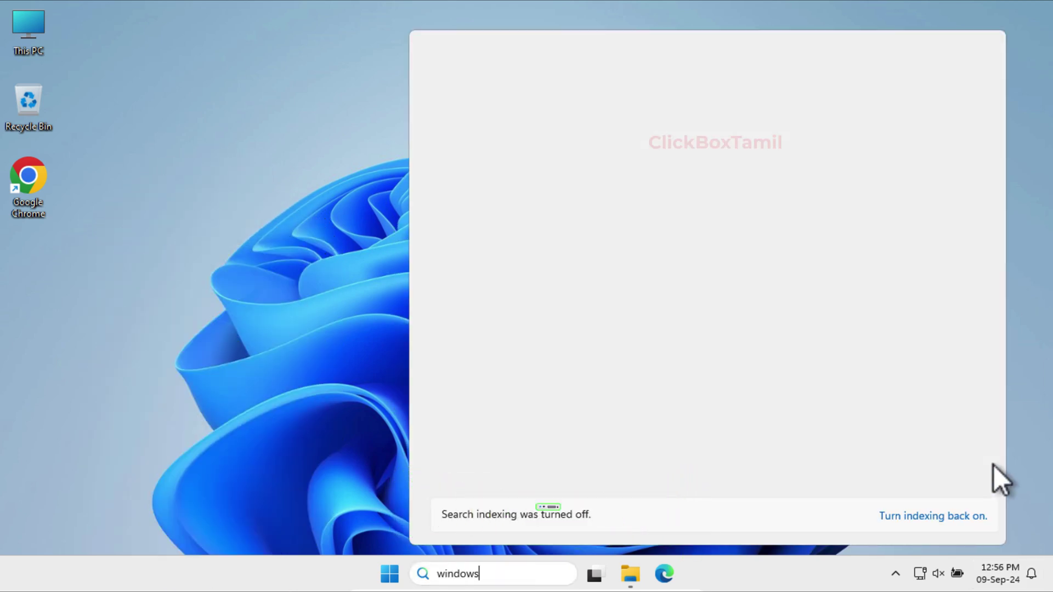
type(" store")
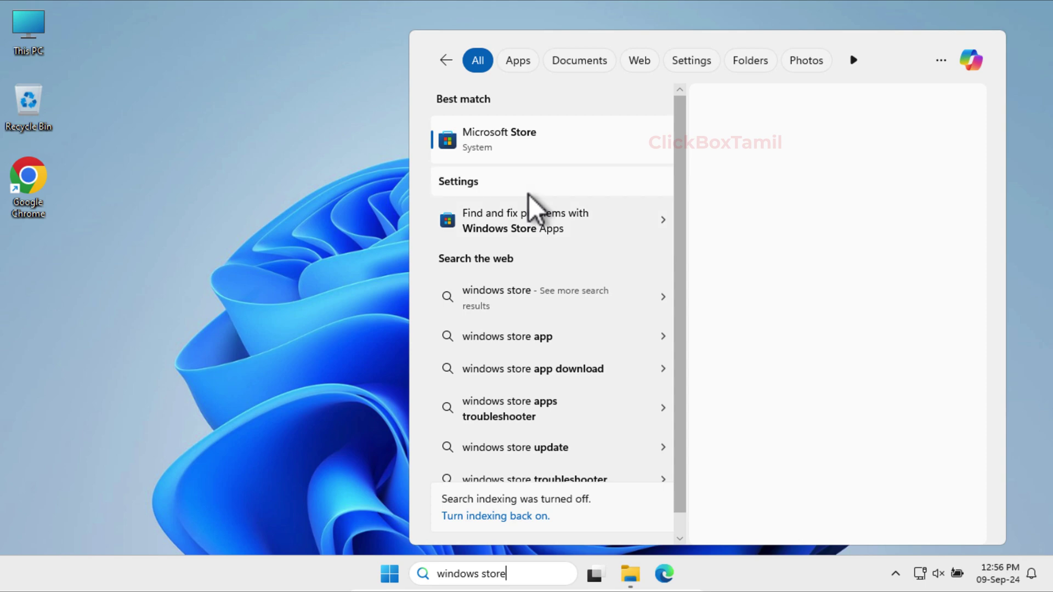
left_click(495, 141)
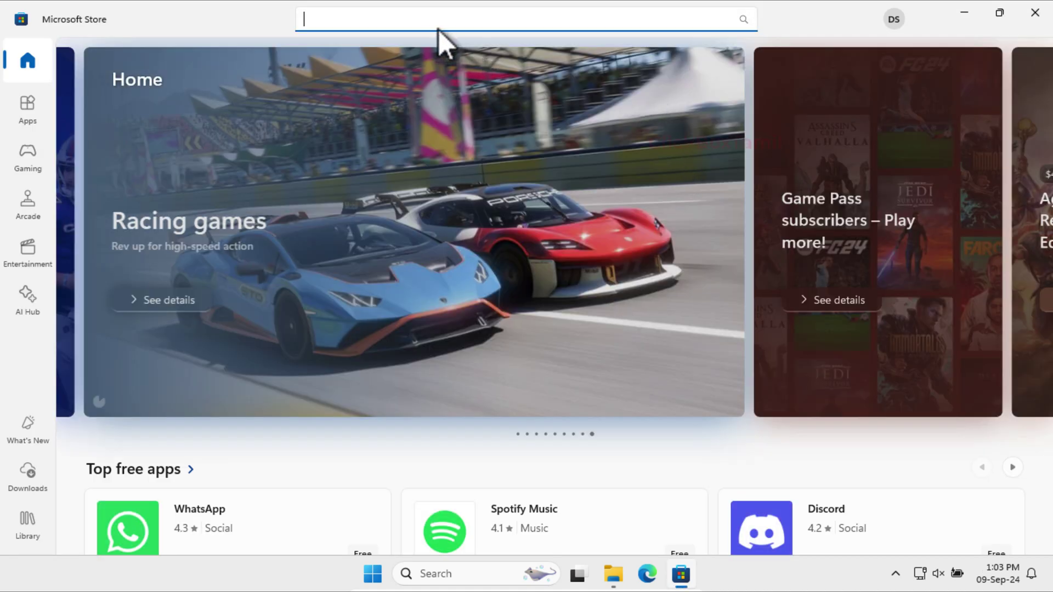
left_click(447, 18)
type("p")
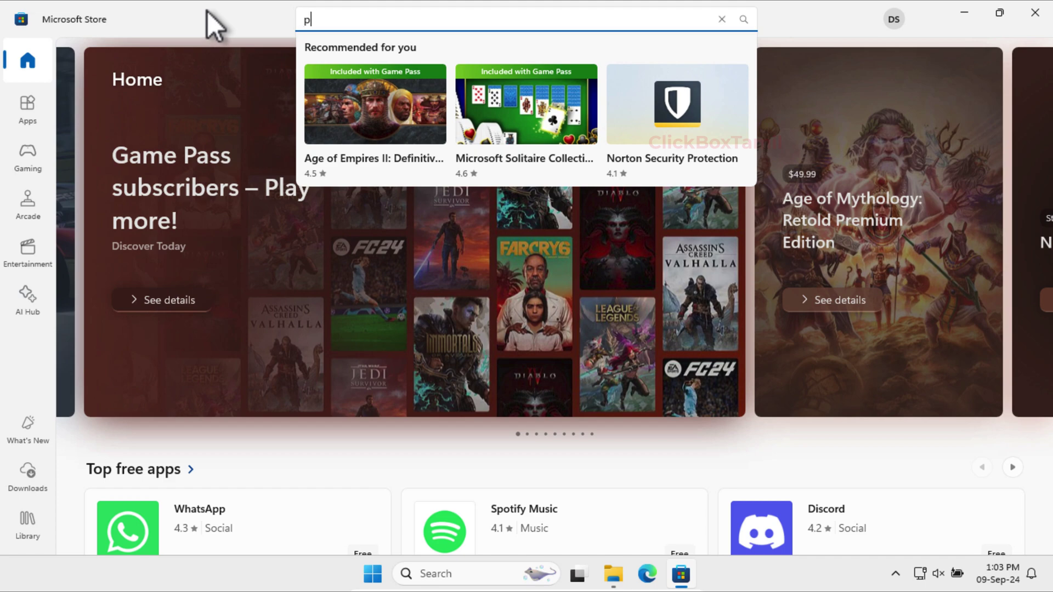
type("hotoshop")
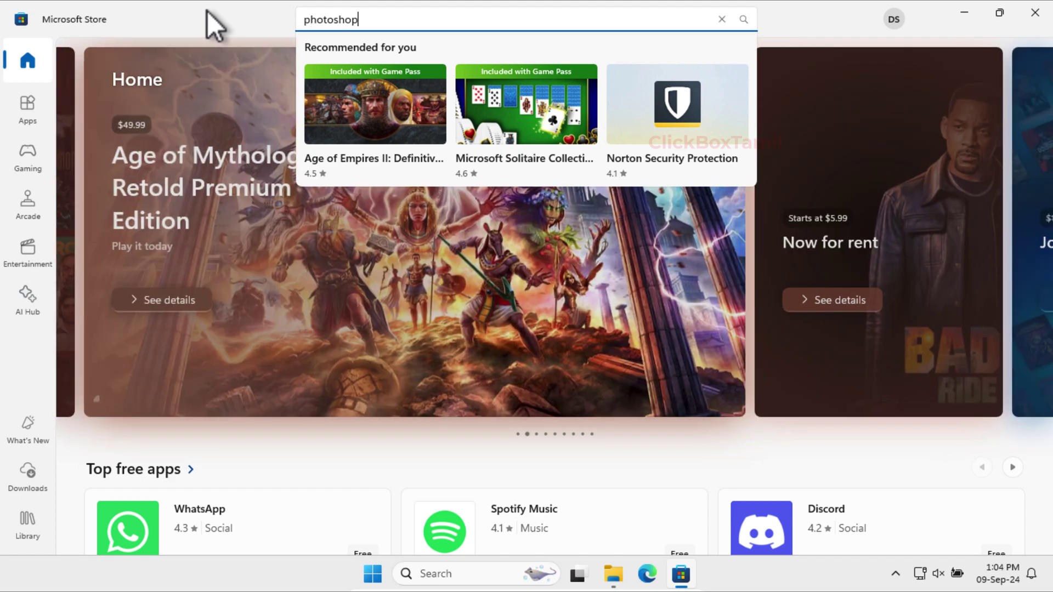
key("Return")
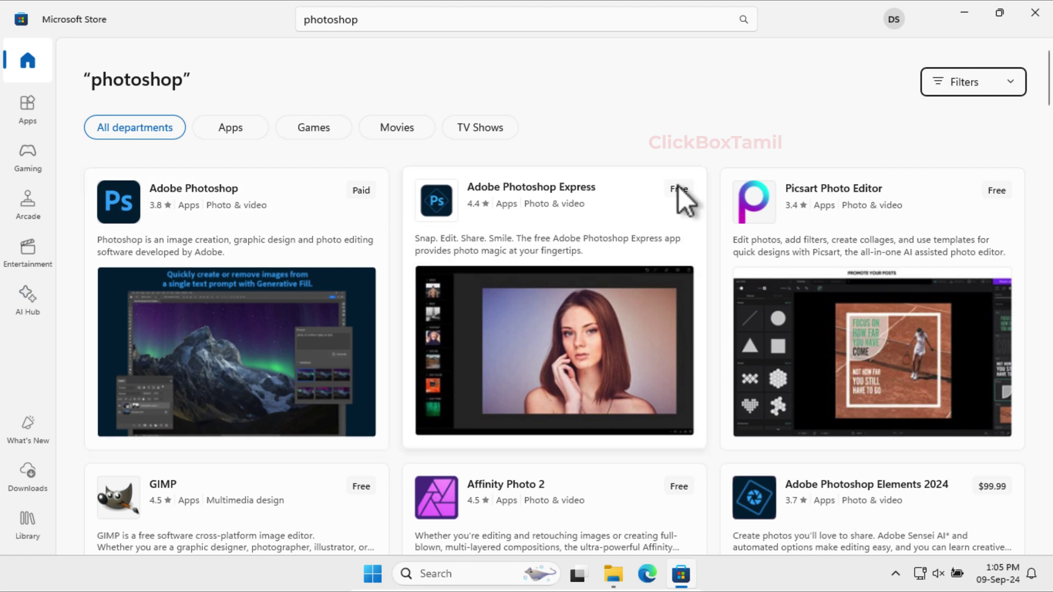
mouse_move(554, 214)
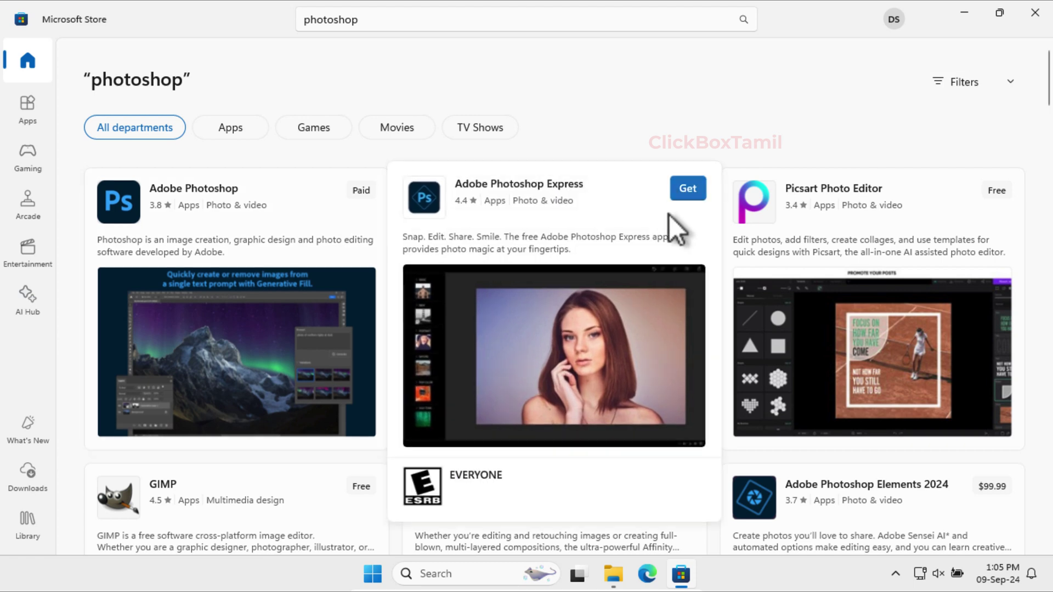
Get the free Adobe Photoshop Express app, then search Windows for 'adobe'.
left_click(692, 189)
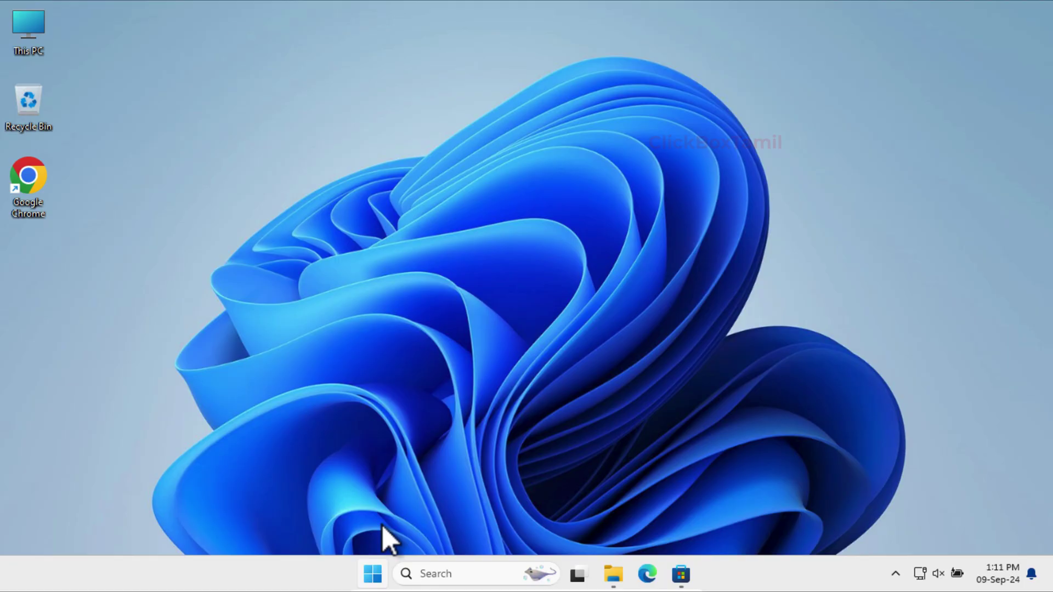
key("super")
type("adobe")
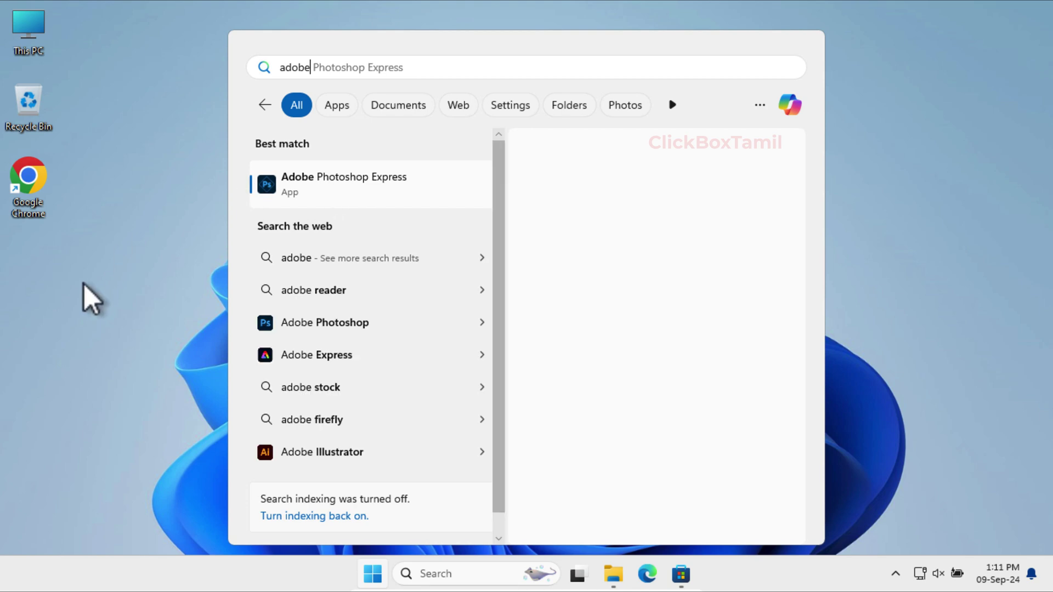
Launch Photoshop Express maximized, skip through the welcome slides, and continue with Google sign-in.
key("Return")
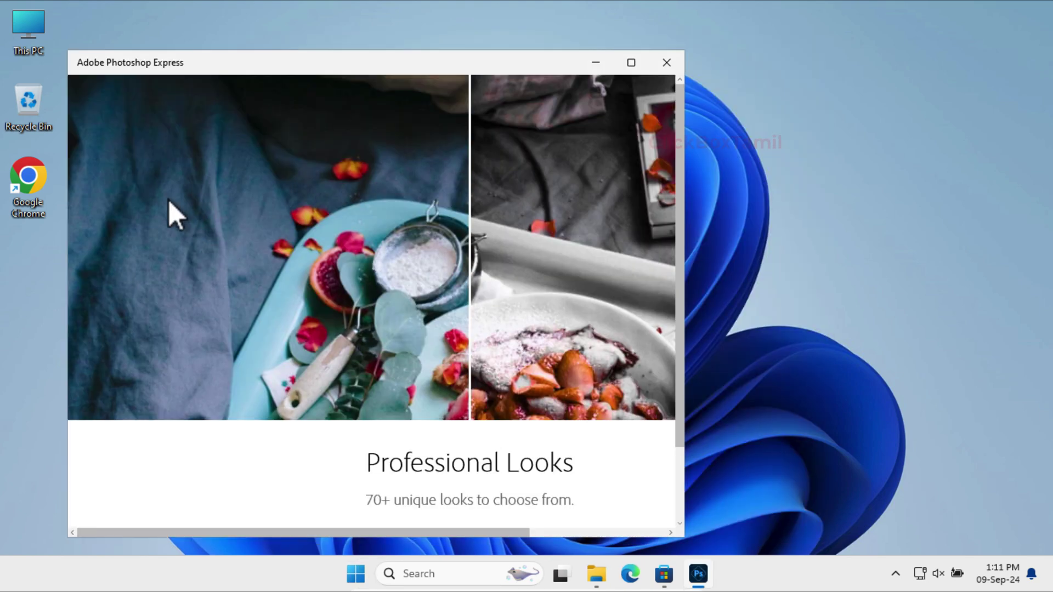
left_click(632, 63)
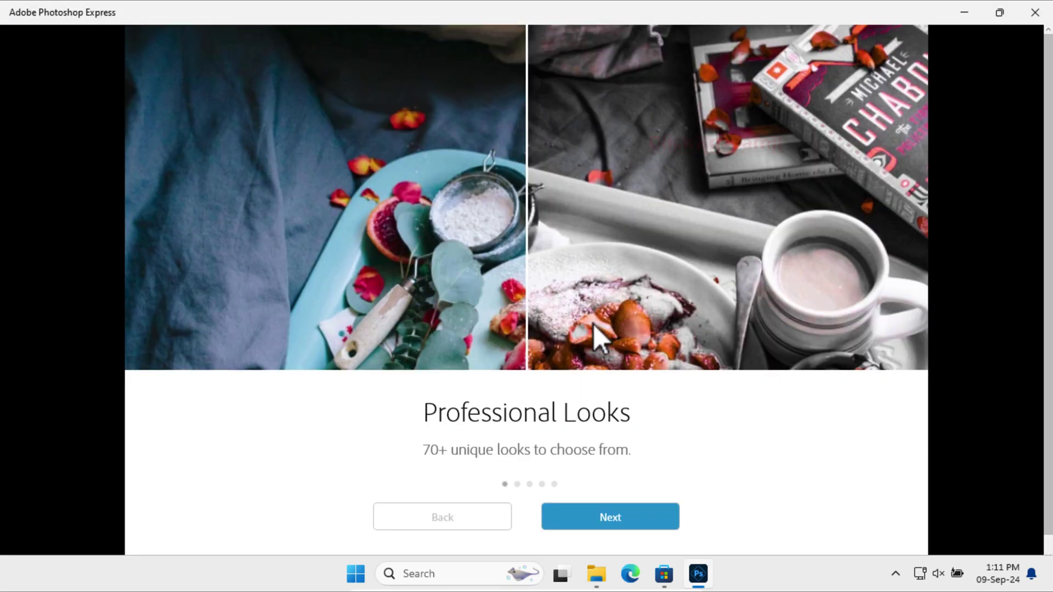
left_click(587, 518)
left_click(624, 525)
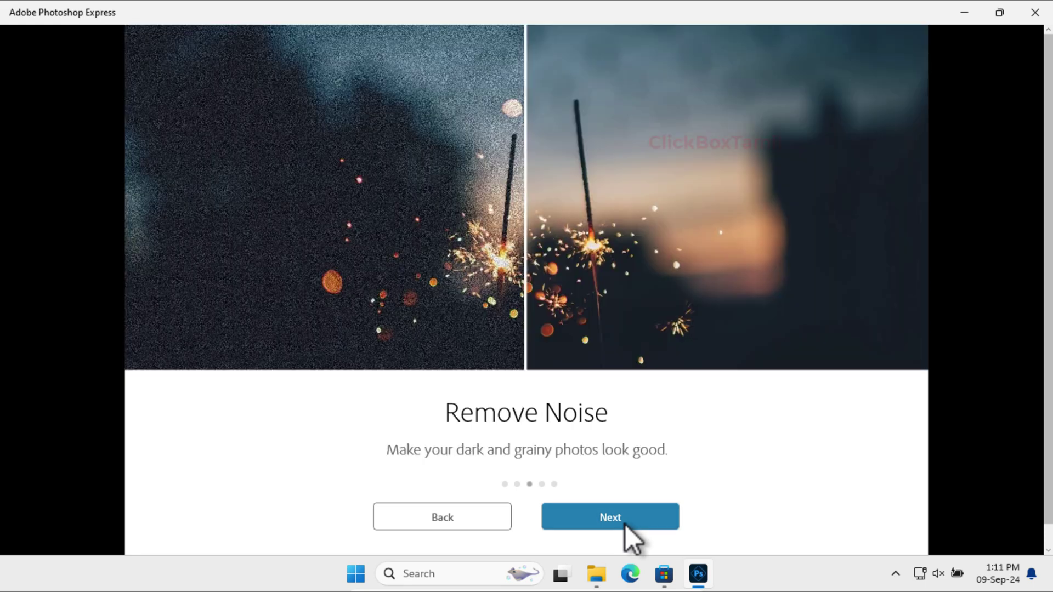
left_click(624, 525)
left_click(624, 524)
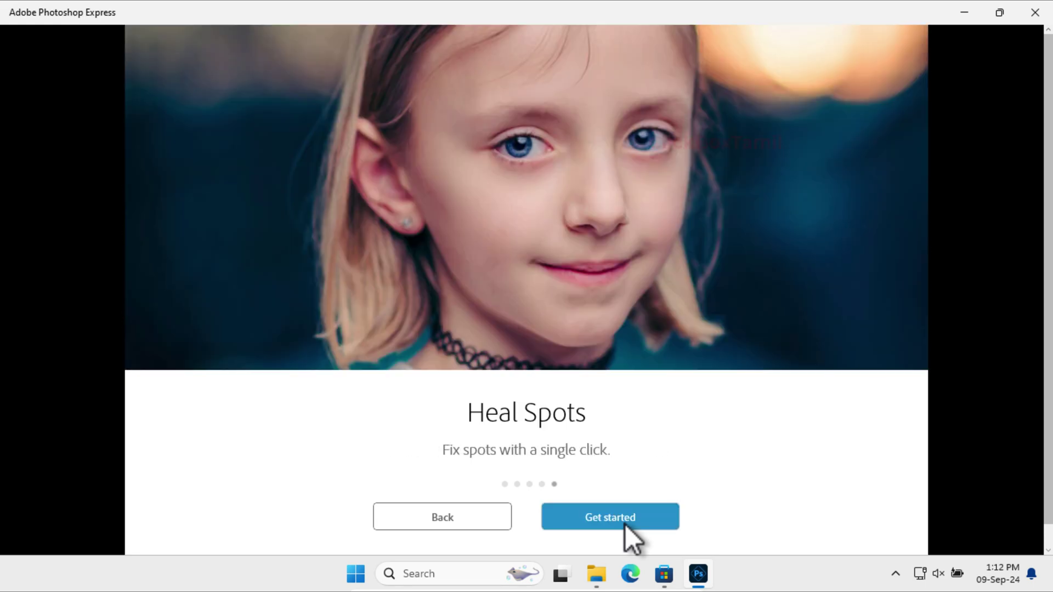
left_click(624, 524)
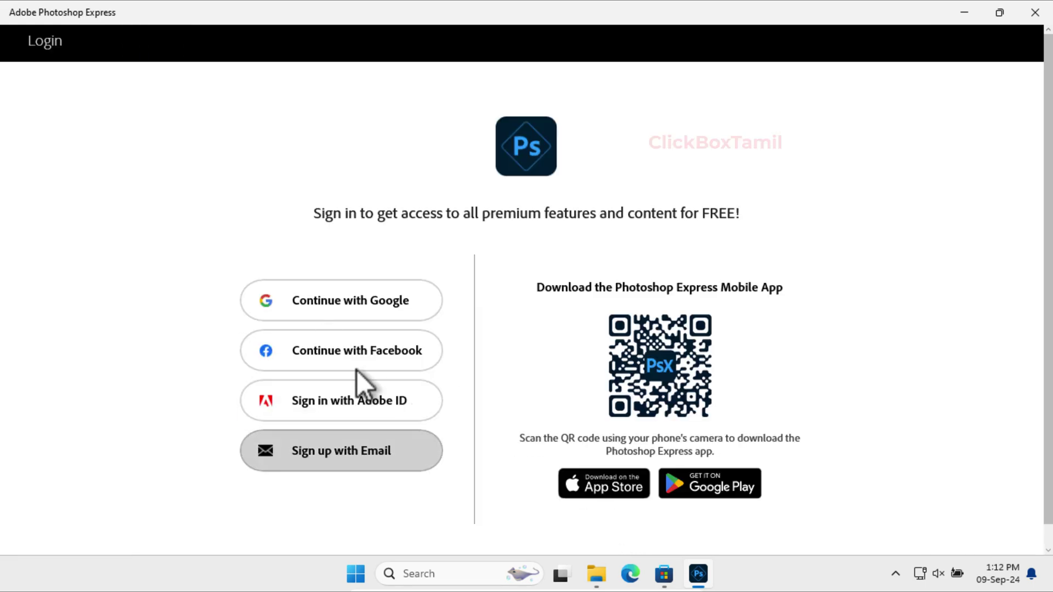
left_click(343, 297)
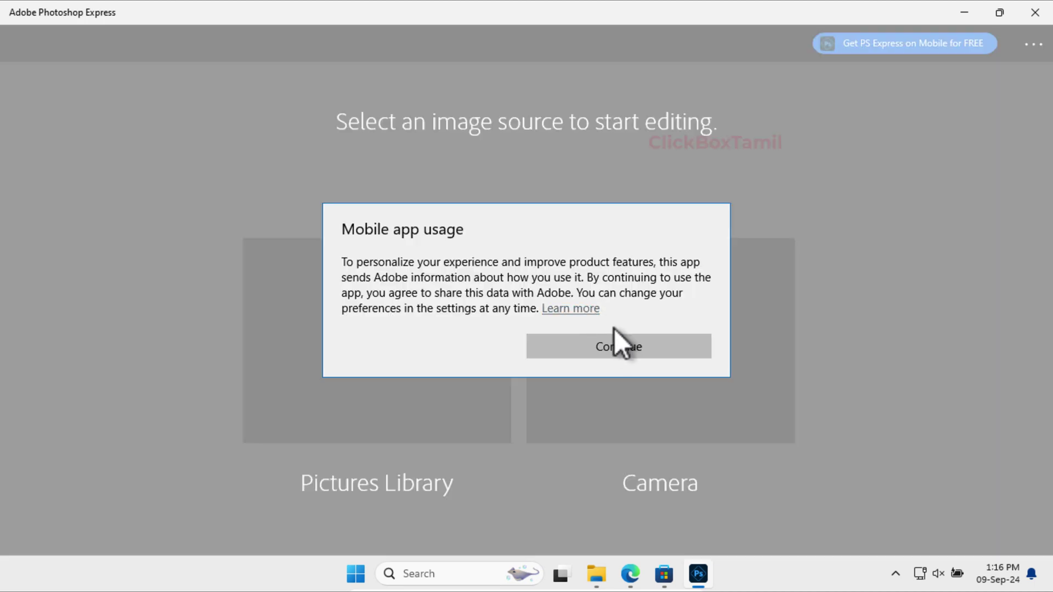
Dismiss the mobile app prompt and open channels4_profile from Downloads via Pictures Library.
left_click(617, 344)
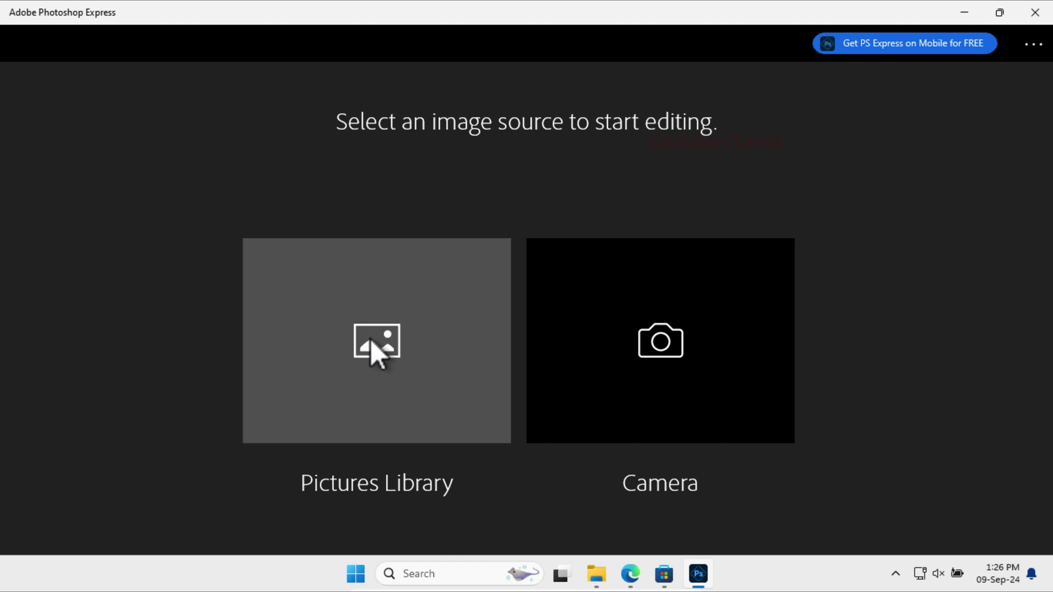
left_click(376, 345)
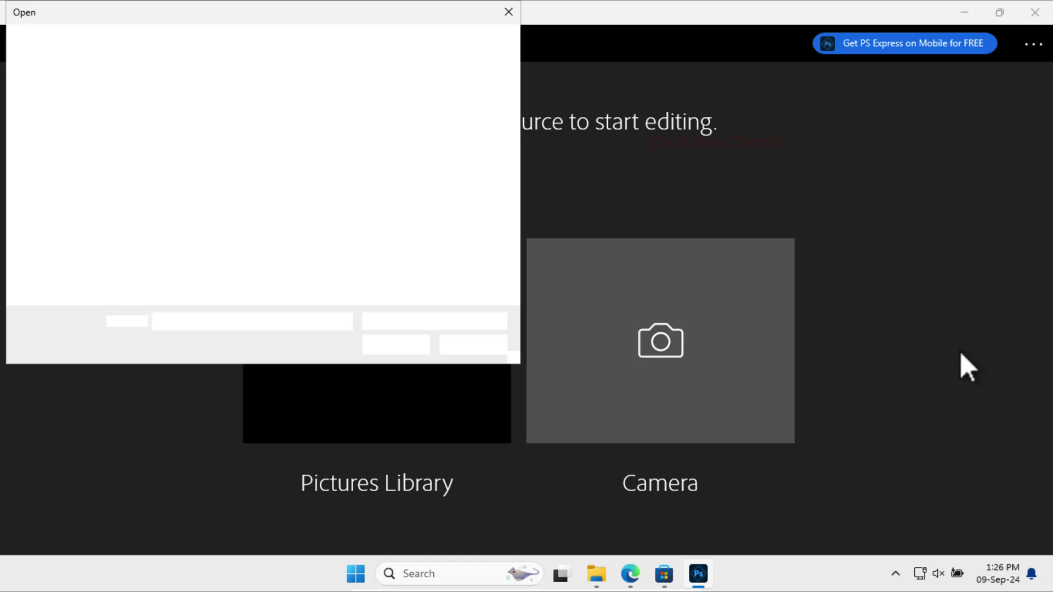
left_click(71, 230)
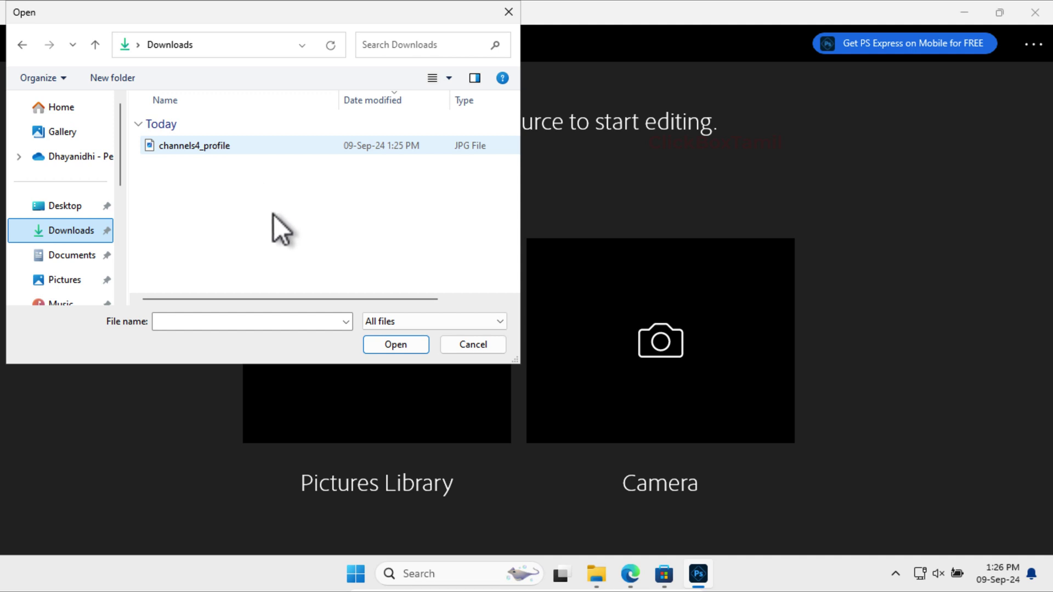
left_click(216, 145)
left_click(396, 347)
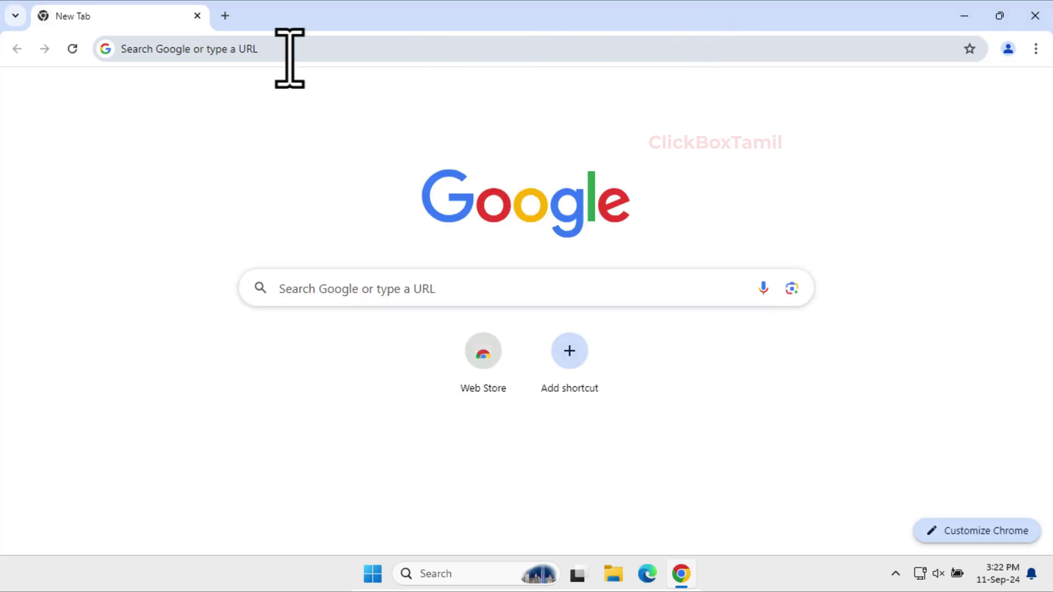
Go to photopea.com in Chrome's address bar.
left_click(289, 57)
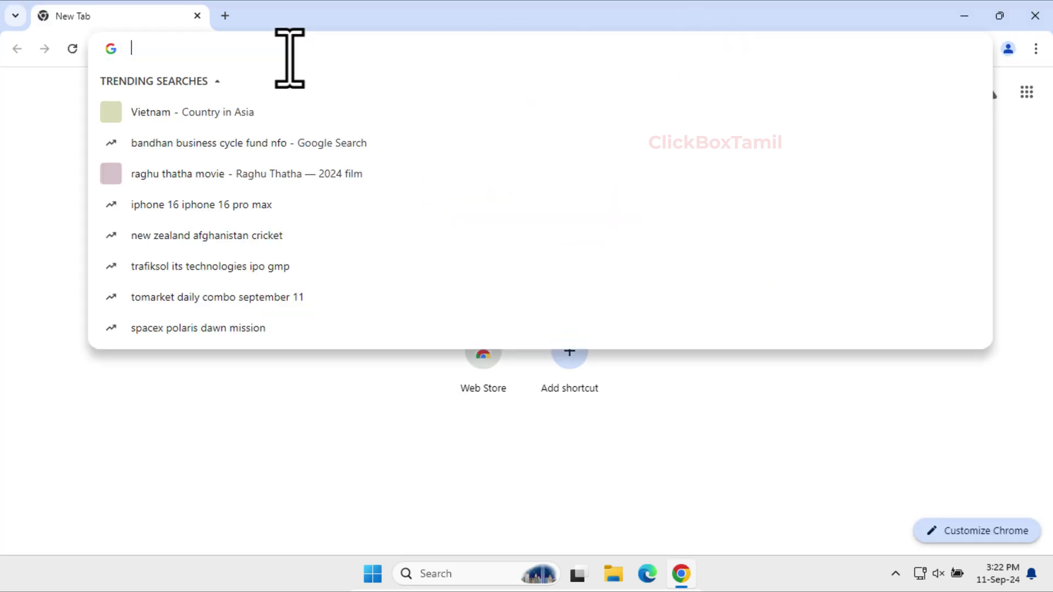
type("photo")
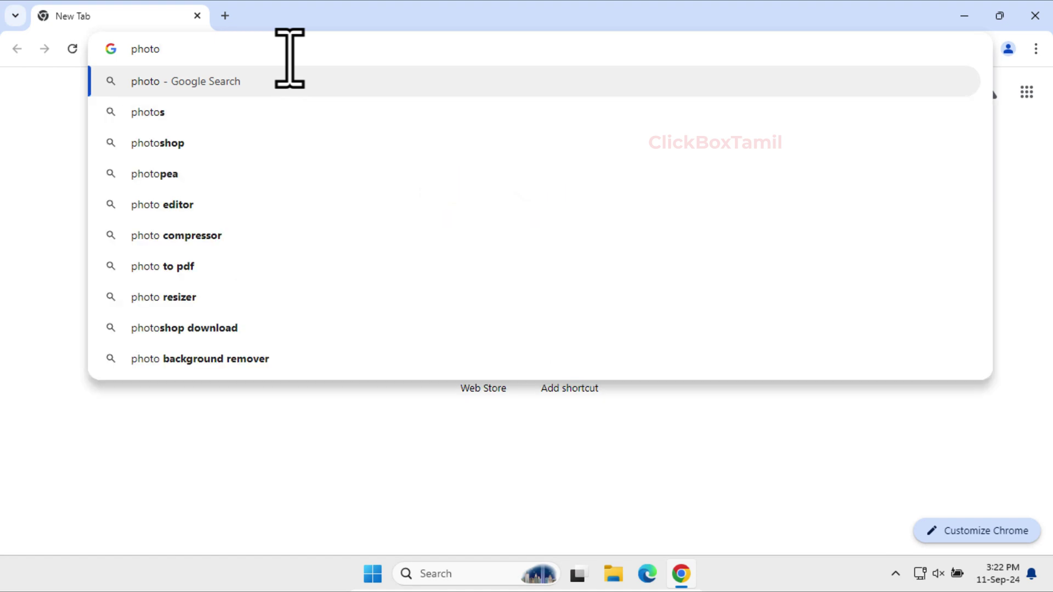
type("pea.com")
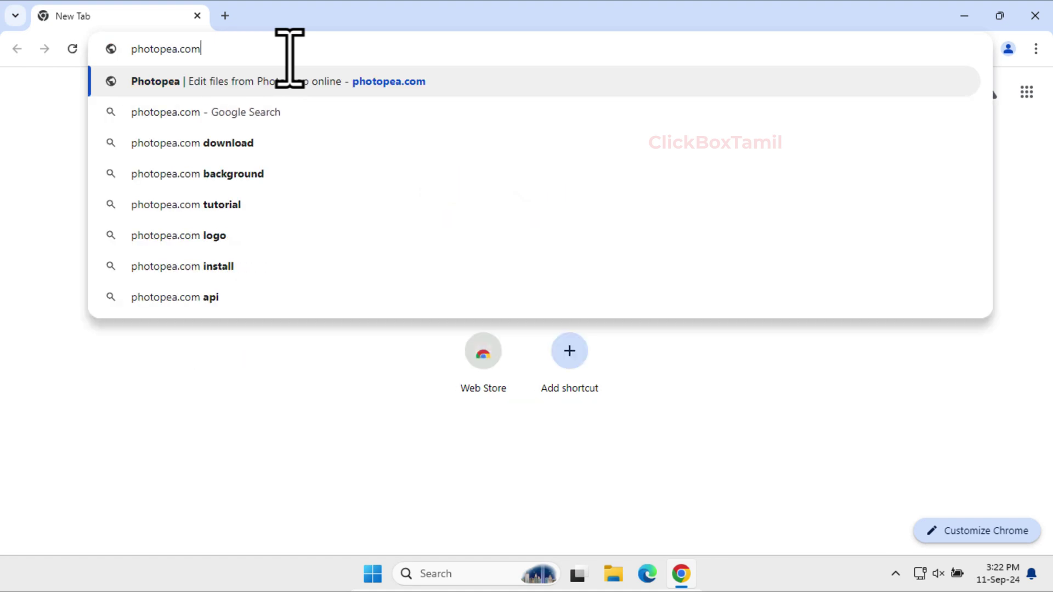
key("Return")
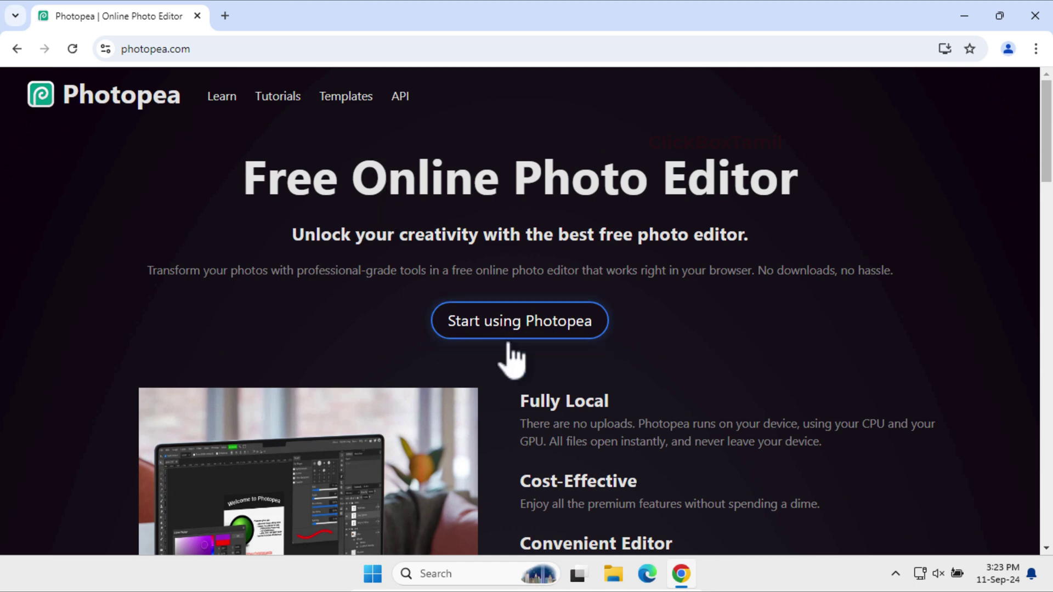
Start Photopea full screen and create a blank 1640 × 664 project from the FB Page Cover preset.
left_click(500, 328)
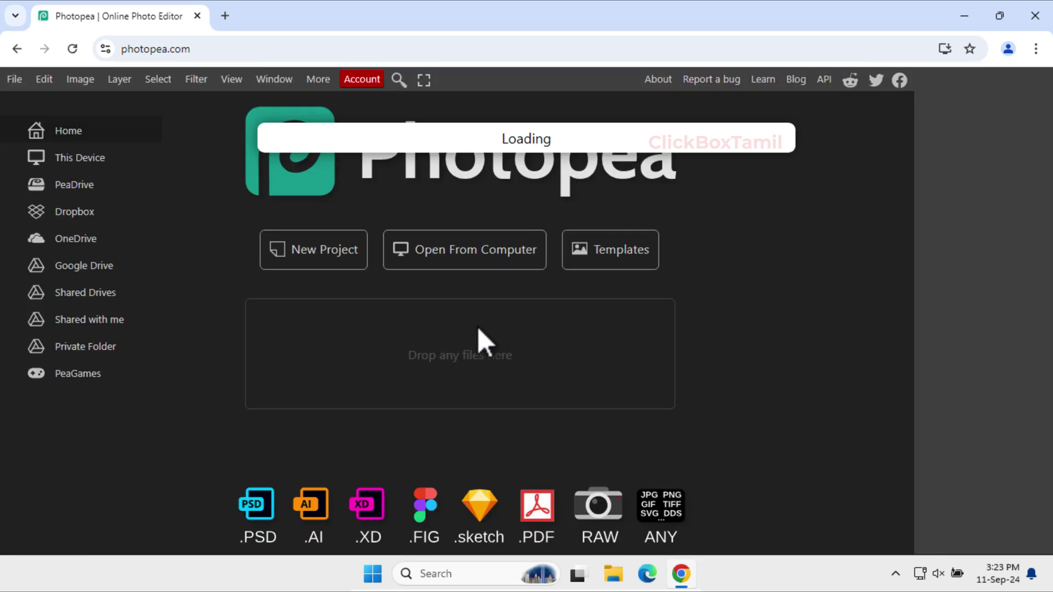
key("F11")
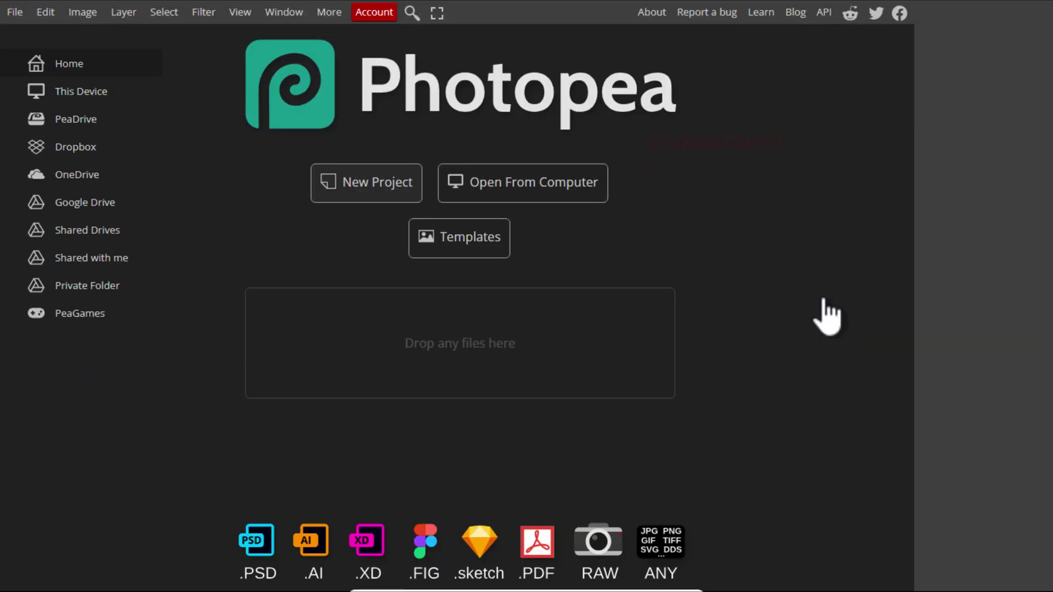
key("alt+ctrl+n")
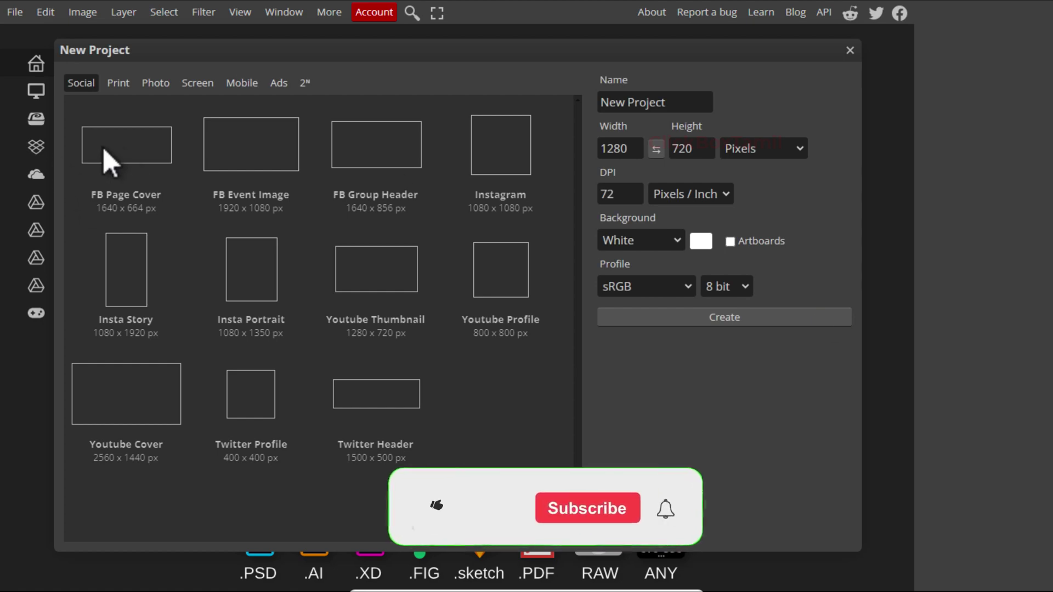
left_click(120, 147)
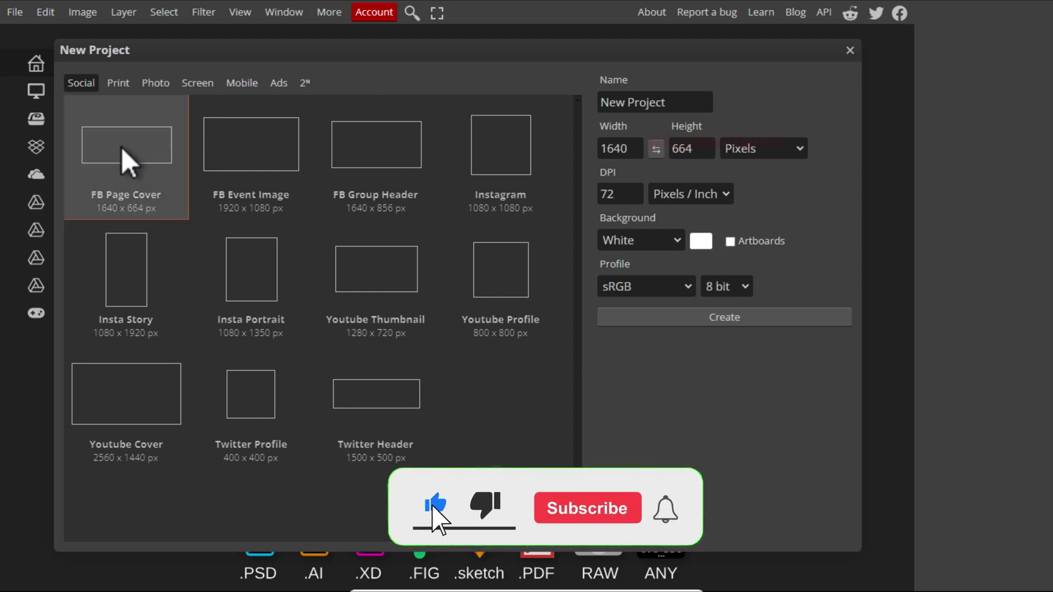
left_click(619, 315)
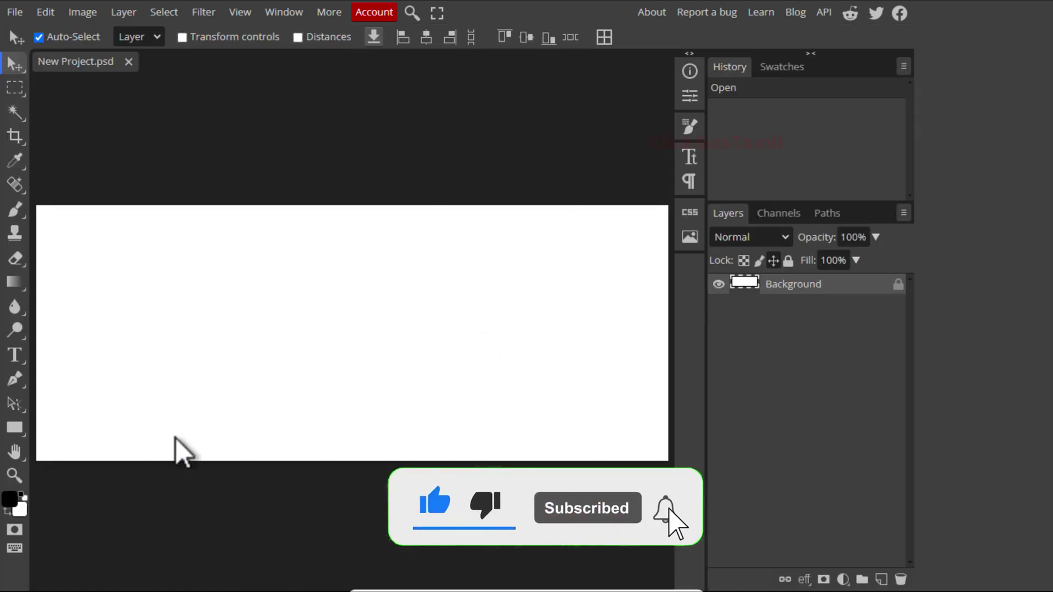
left_click(17, 12)
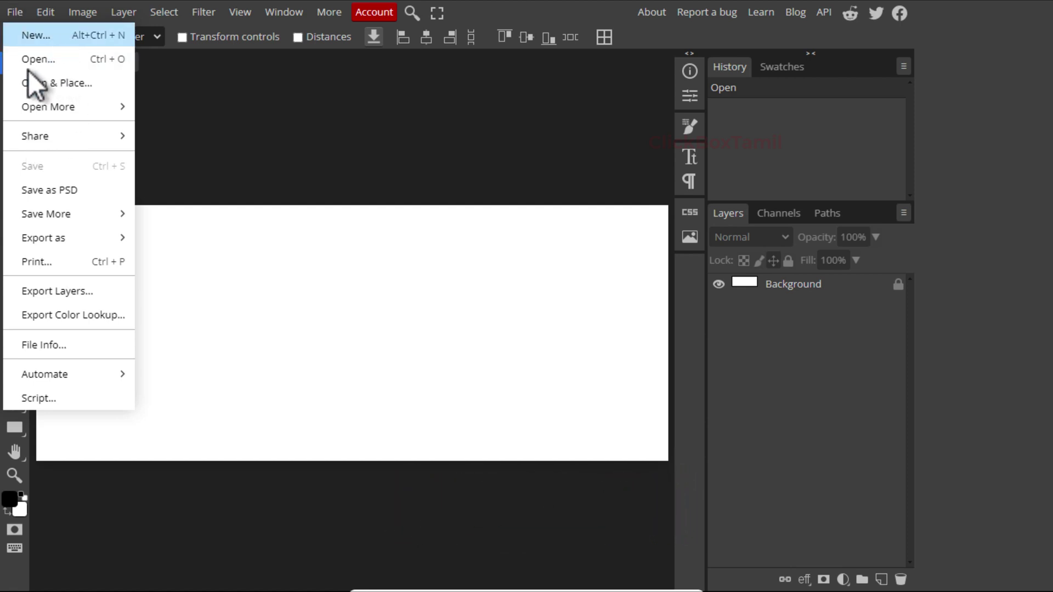
Open the channels4_profile image from the Downloads folder through File > Open.
left_click(38, 60)
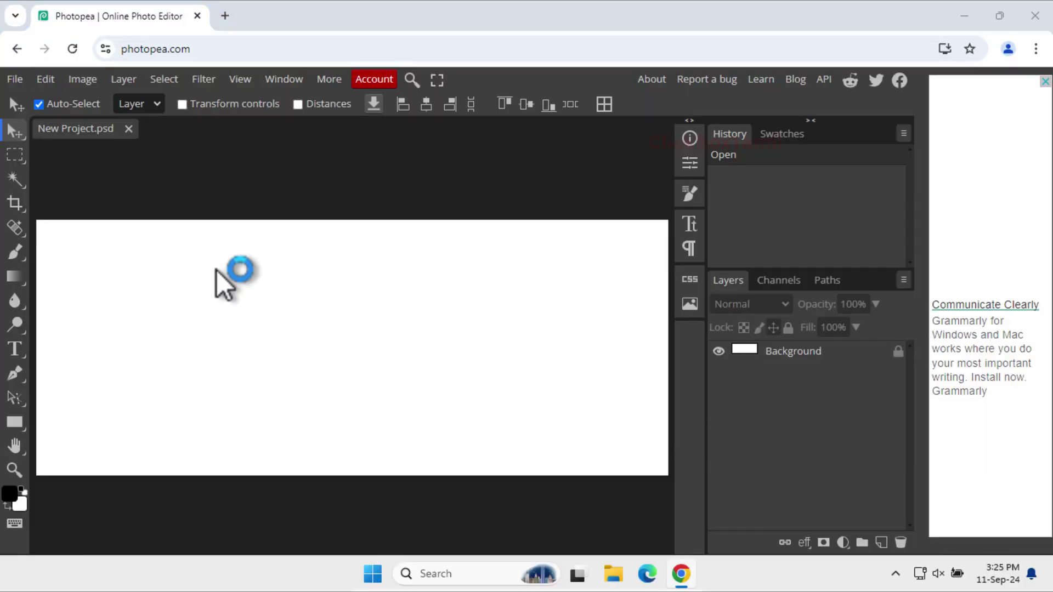
left_click(82, 232)
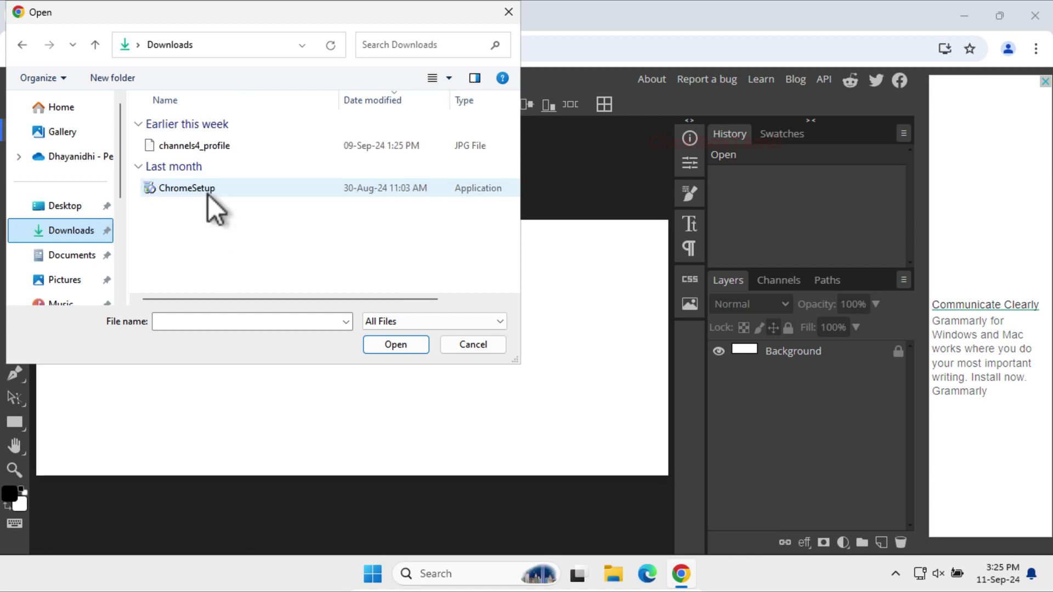
double_click(212, 146)
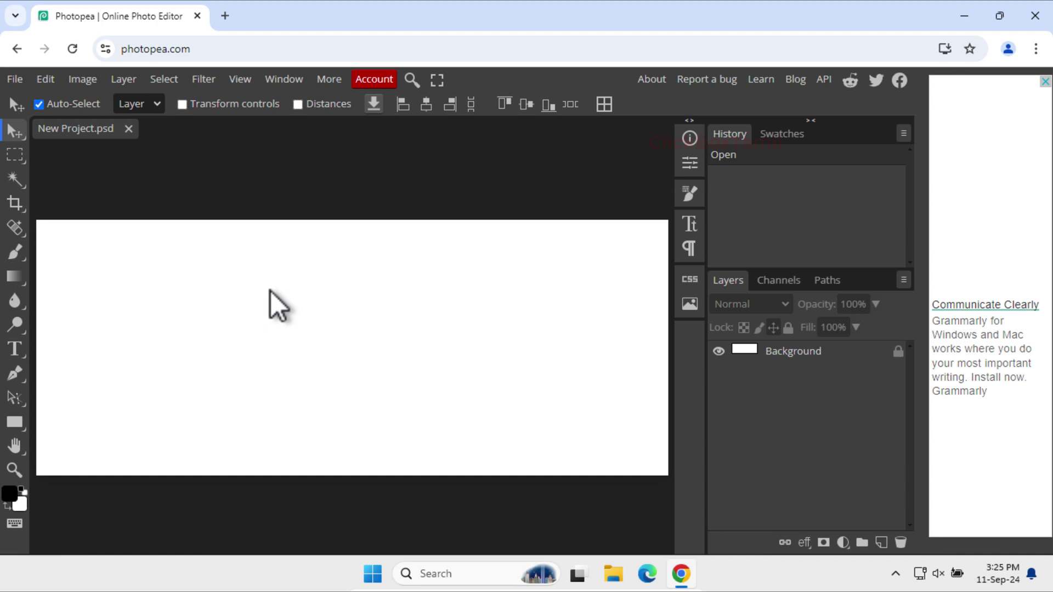